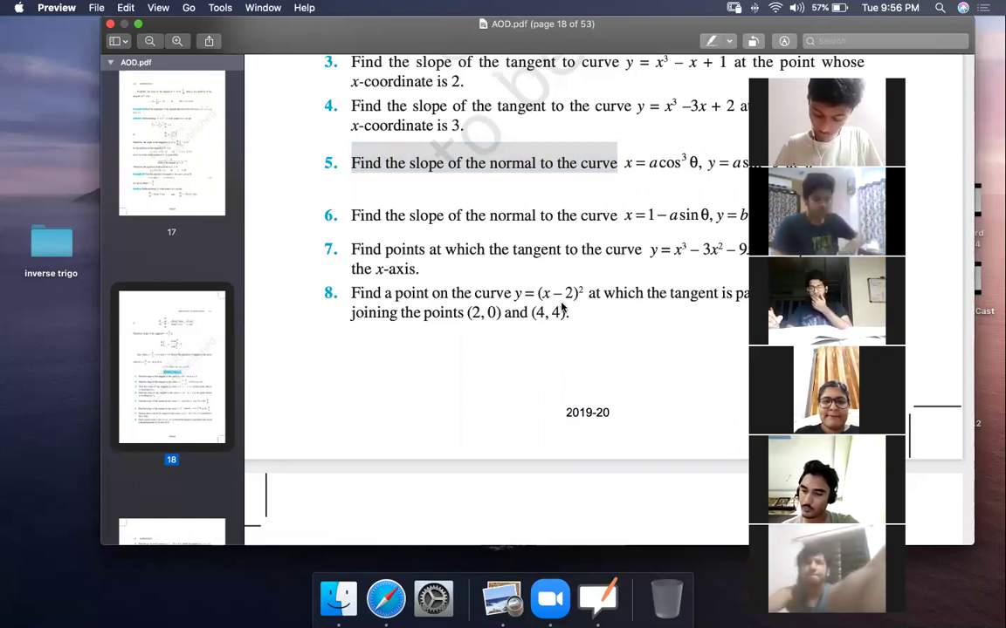
Switch to Safari and check the progress of the GraphBeta-4.5.0.562-2.app.zip download
left_click(340, 611)
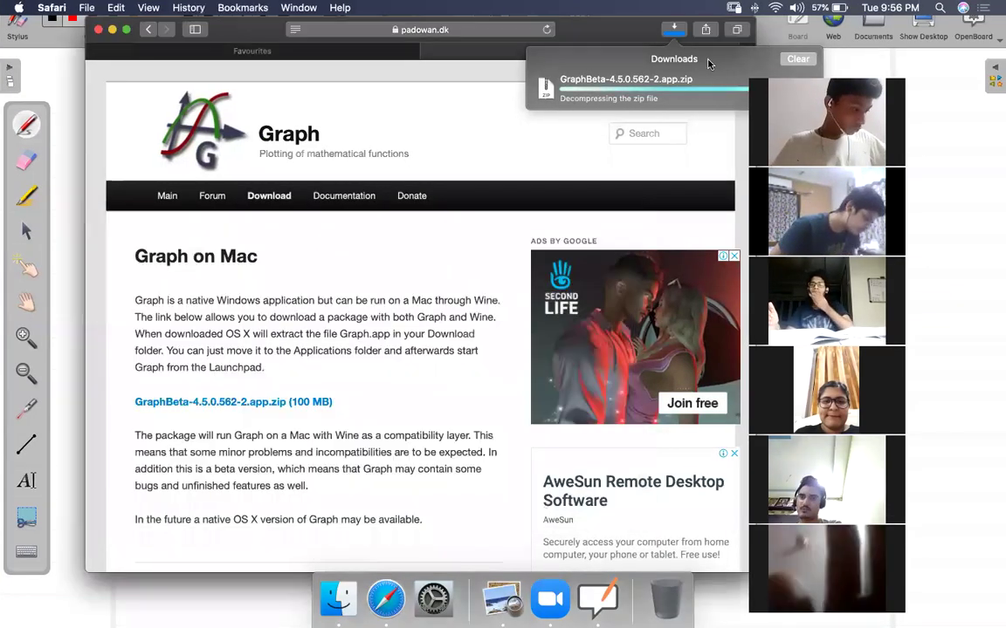
left_click(708, 61)
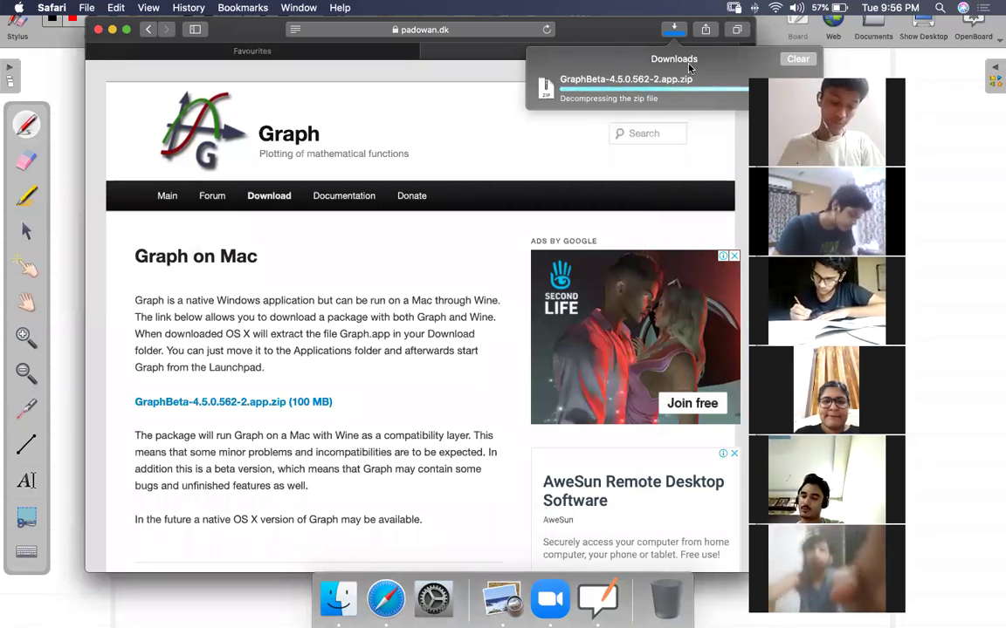
left_click(677, 31)
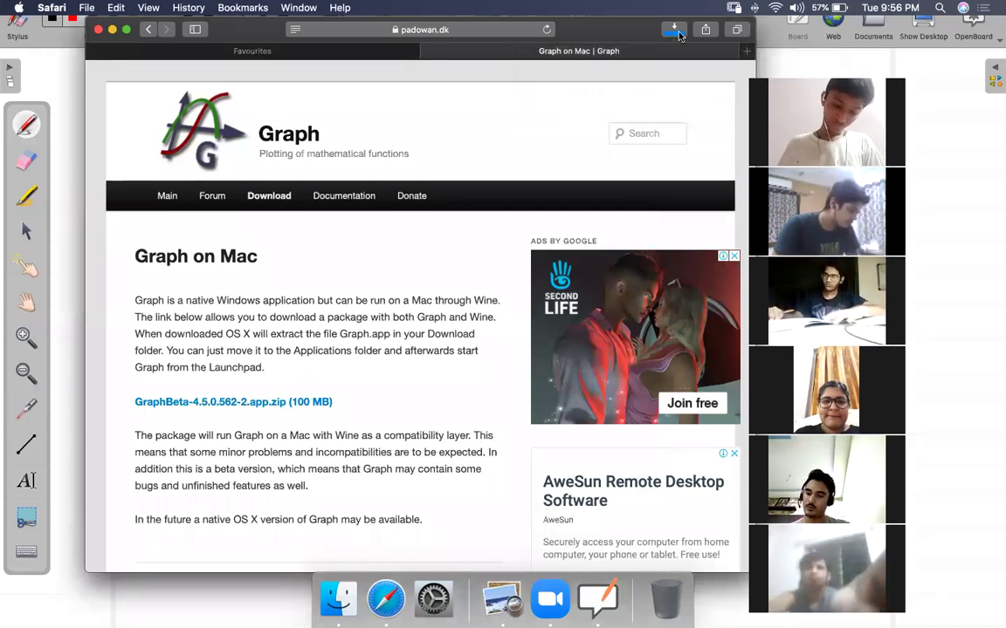
left_click(678, 33)
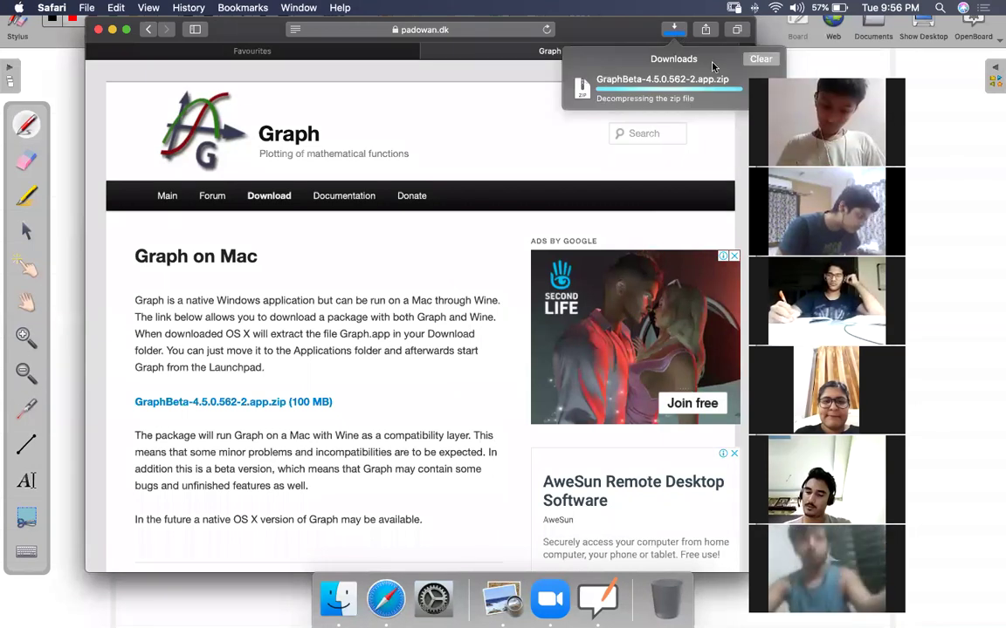
Try to open GraphBeta-4.5.0.562-2.app.zip from Safari's downloads list
left_click(670, 90)
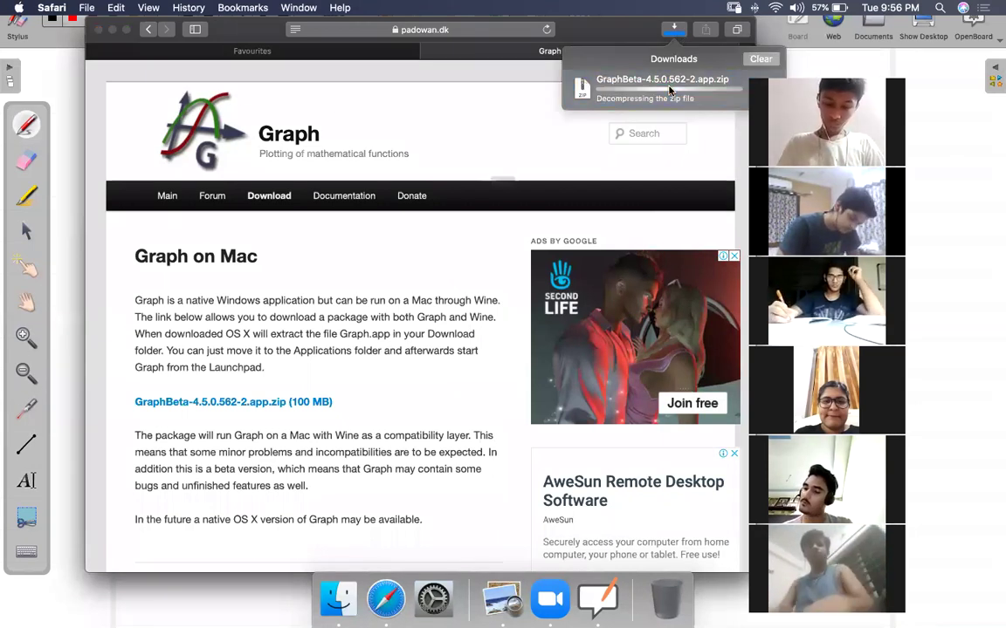
double_click(670, 90)
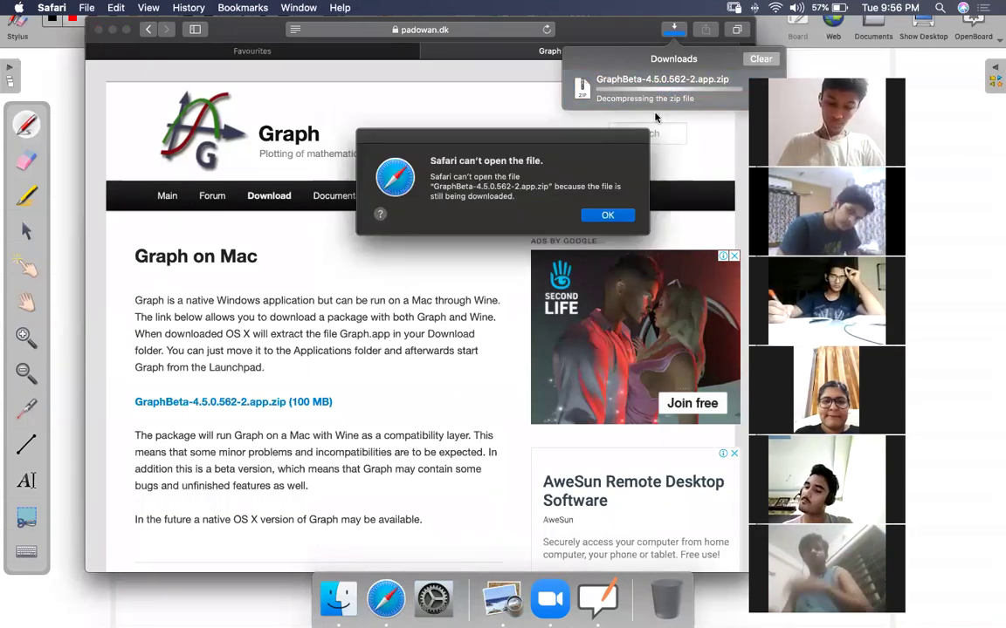
left_click(618, 218)
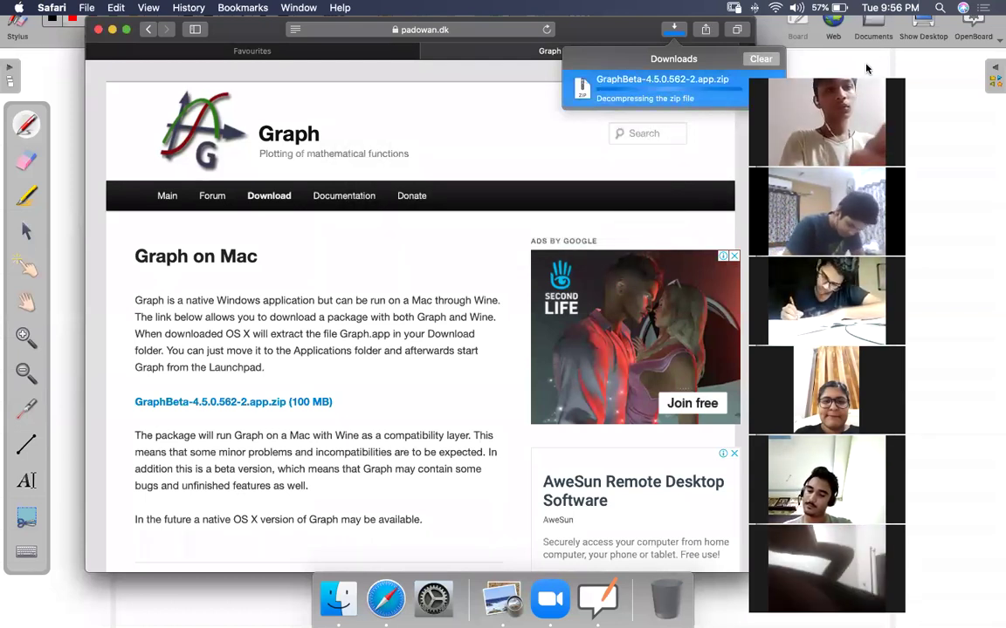
Move the participants' video strip aside and switch OpenBoard to desktop mode
left_click_drag(816, 81, 838, 102)
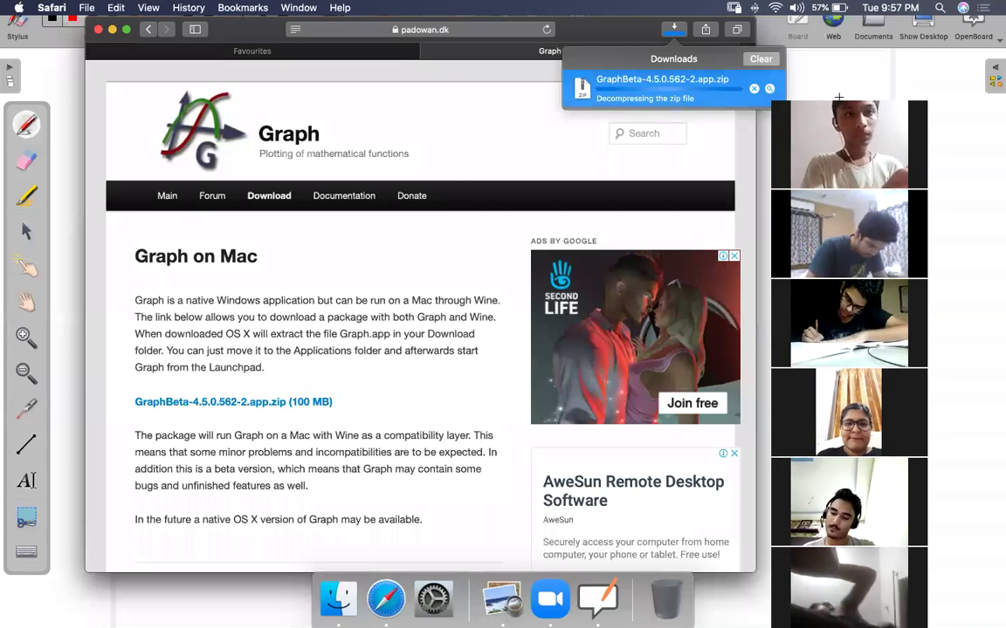
left_click(928, 24)
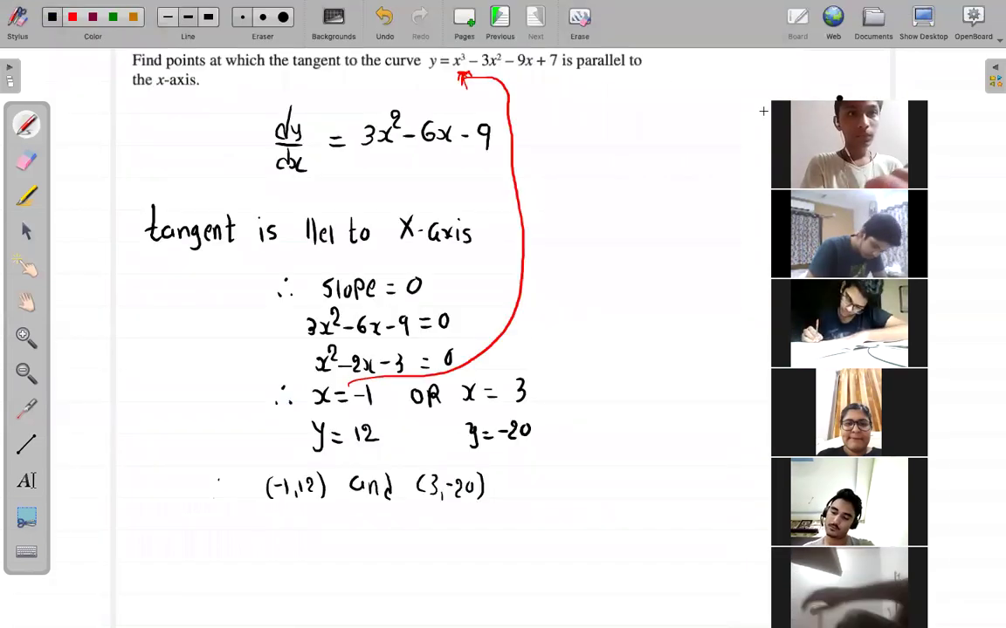
left_click(923, 24)
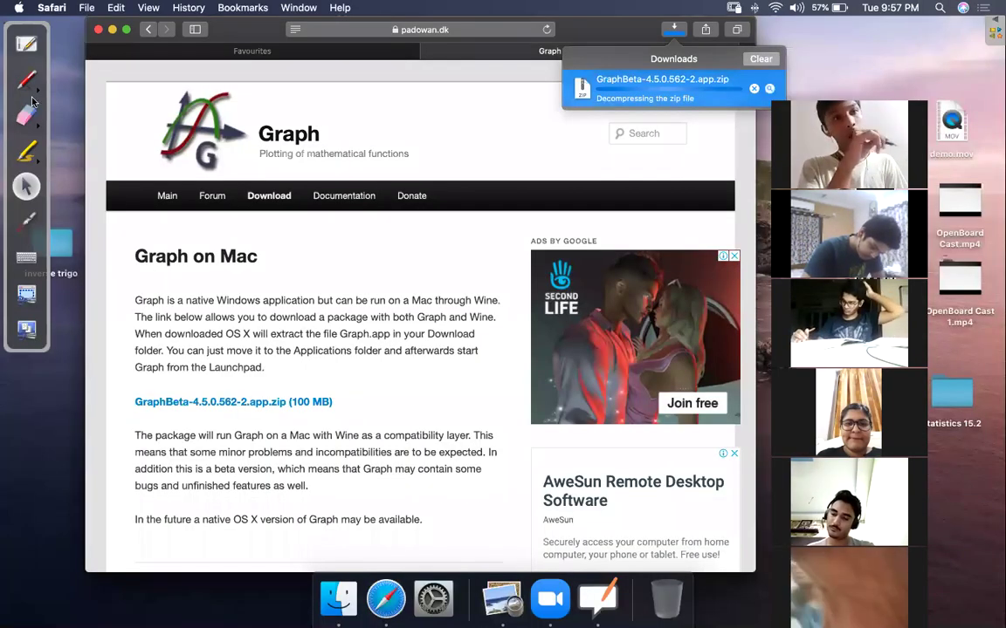
Close the Safari window and show the Downloads folder in Finder
left_click(97, 30)
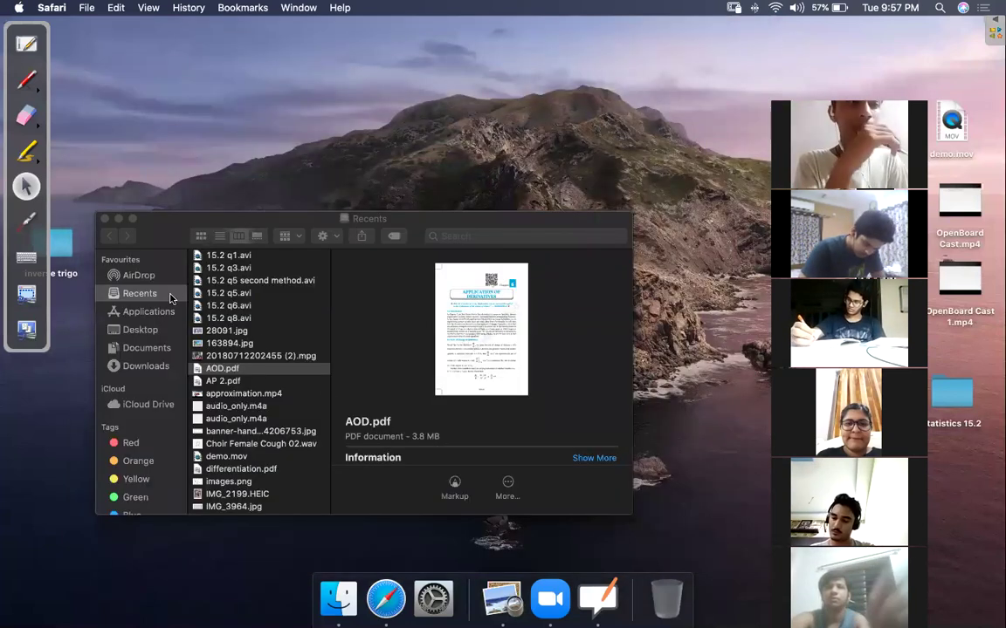
left_click(152, 368)
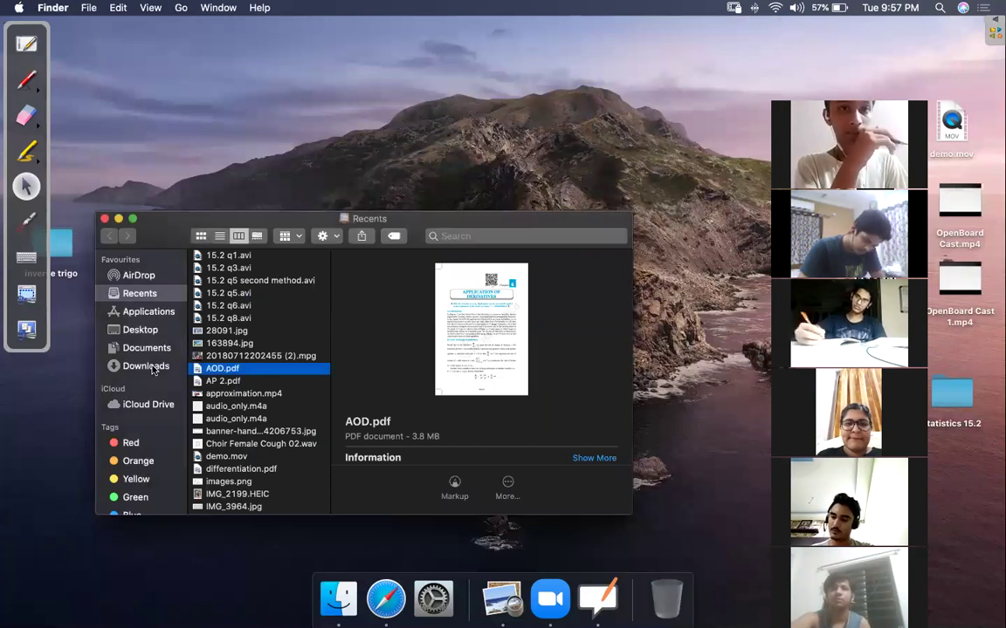
left_click(152, 368)
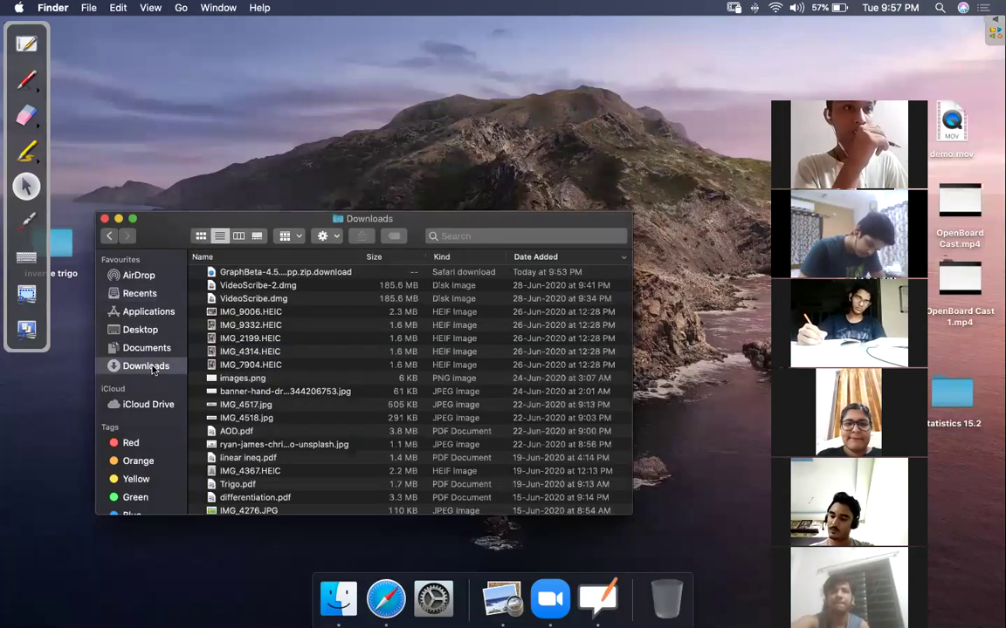
Try to open the GraphBeta .zip.download file from the Downloads folder
double_click(269, 274)
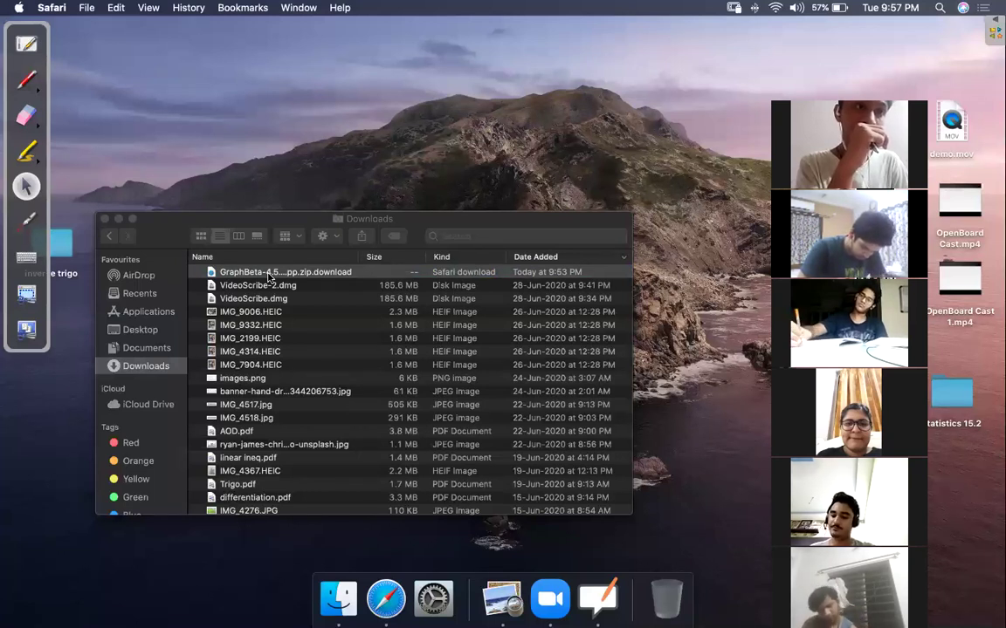
left_click(269, 277)
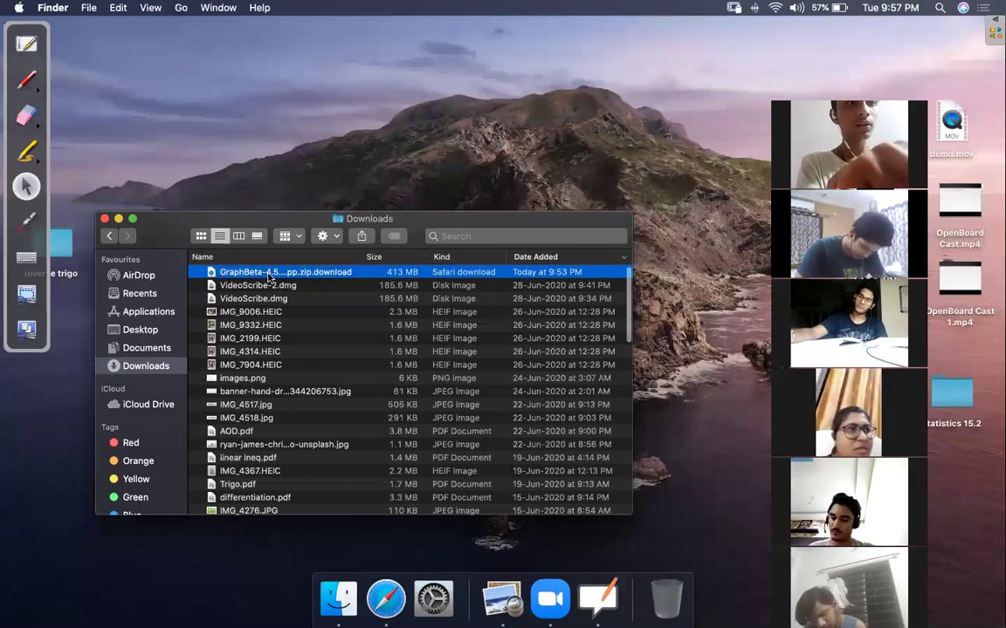
right_click(268, 278)
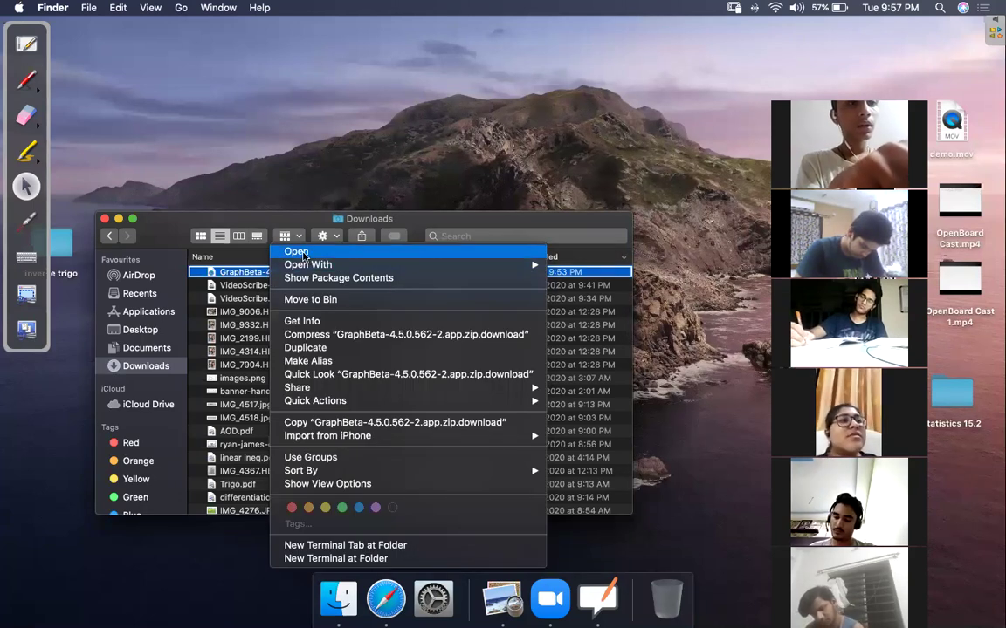
left_click(303, 253)
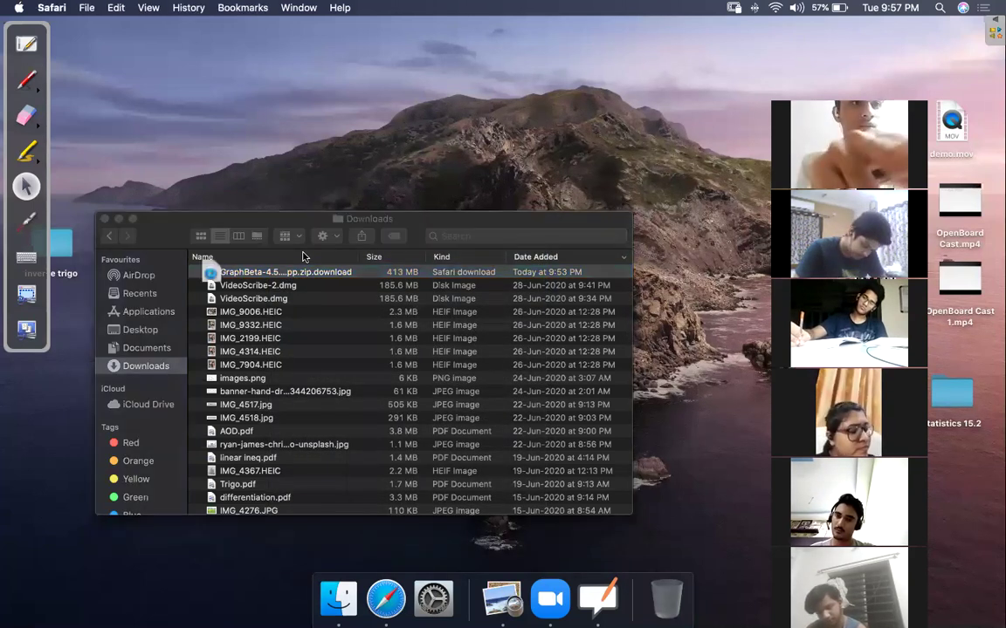
left_click(253, 274)
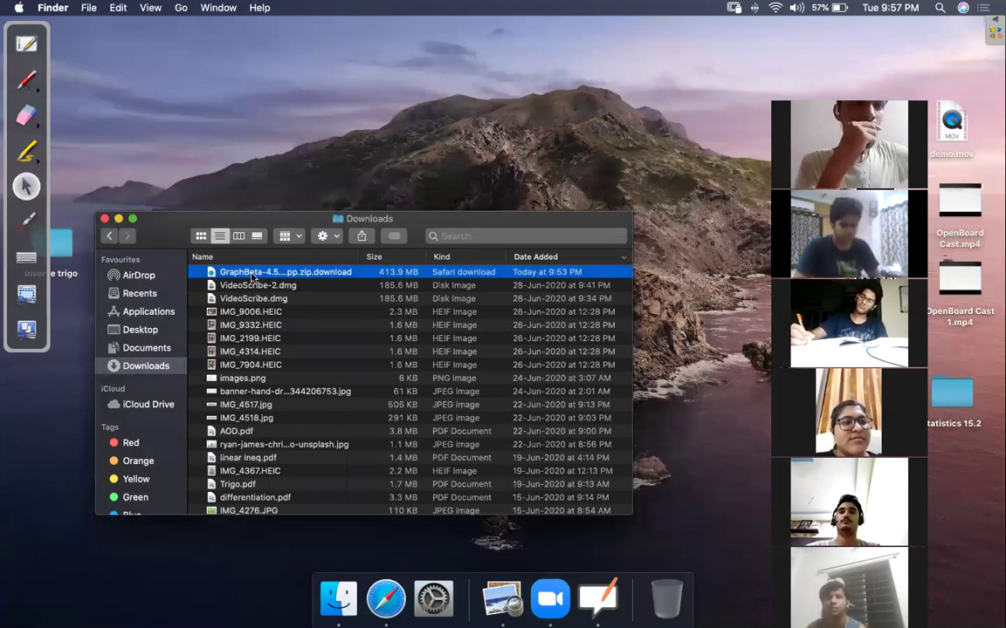
double_click(251, 274)
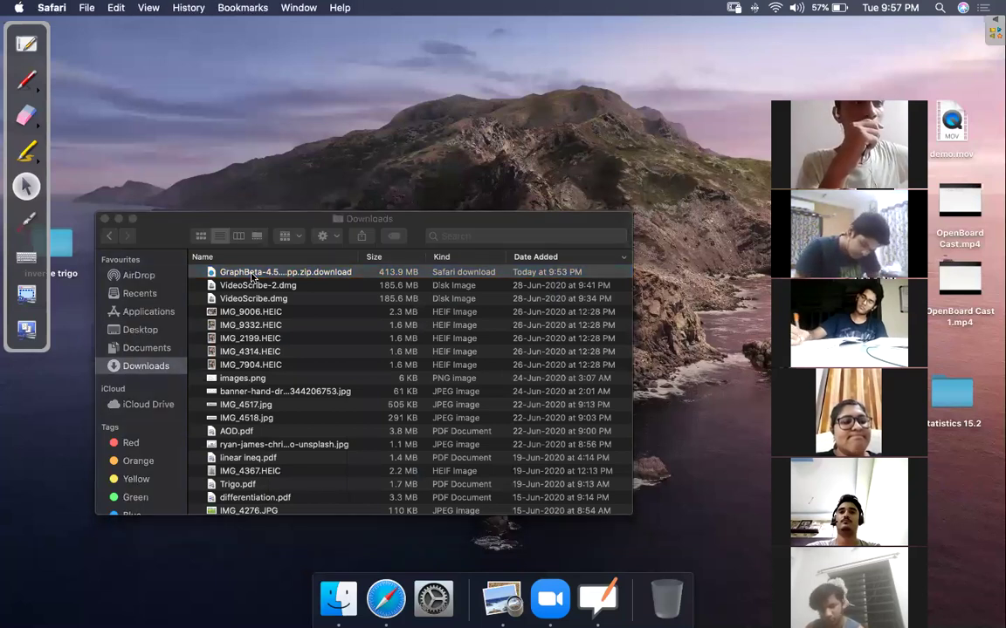
right_click(251, 276)
left_click(252, 276)
left_click(252, 276)
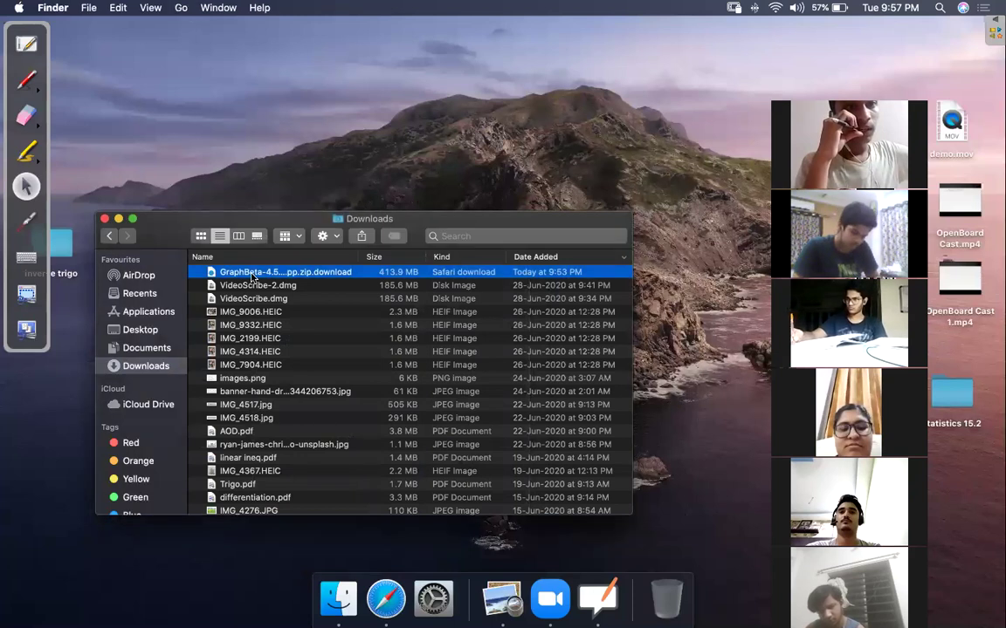
right_click(252, 277)
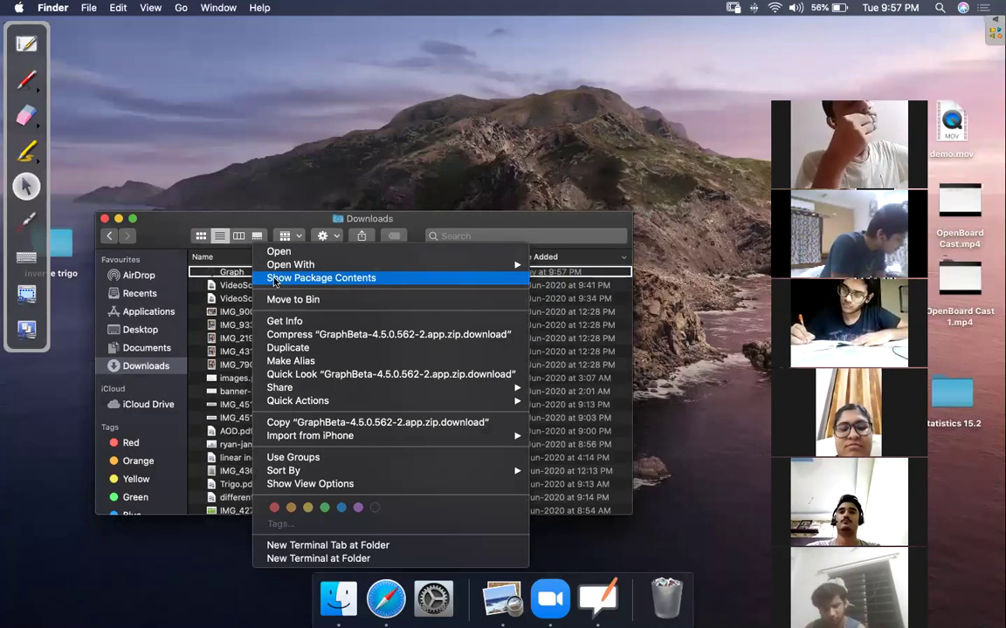
left_click(285, 130)
Switch to Safari and search the web for "graoh padowan"
left_click(386, 599)
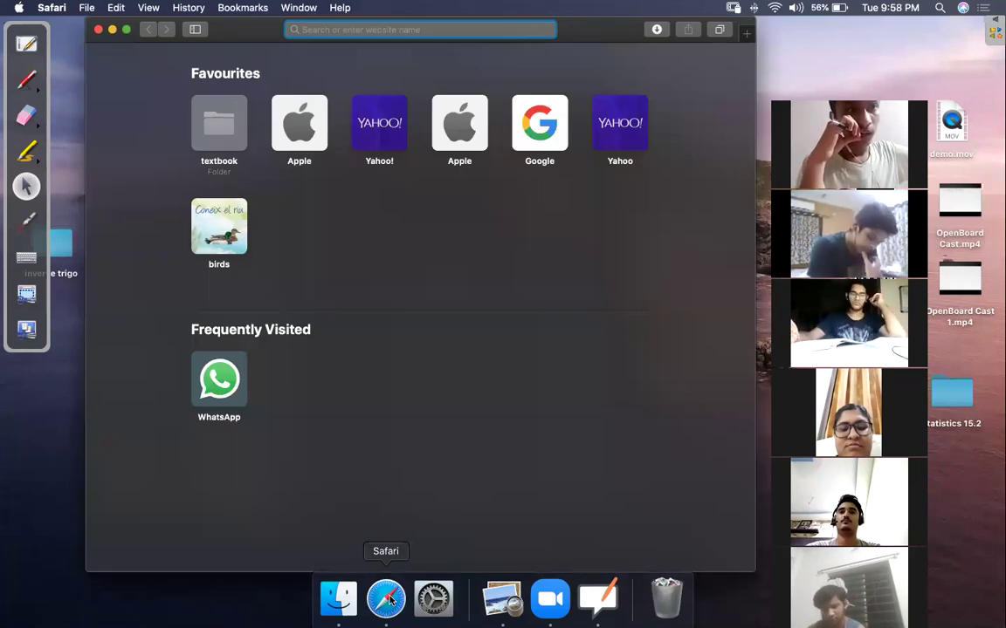
type("gra")
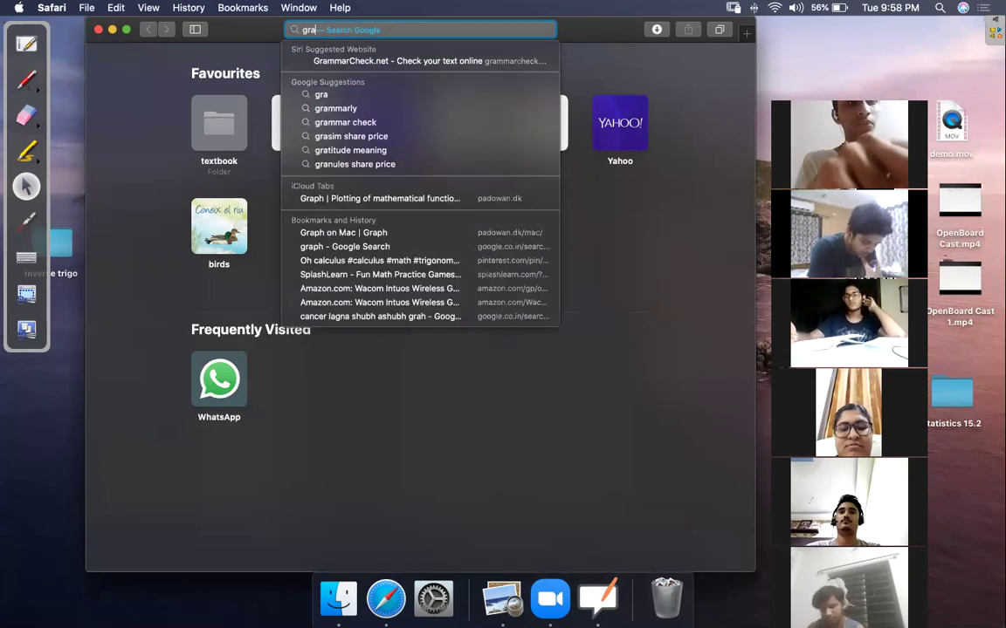
type("oh p")
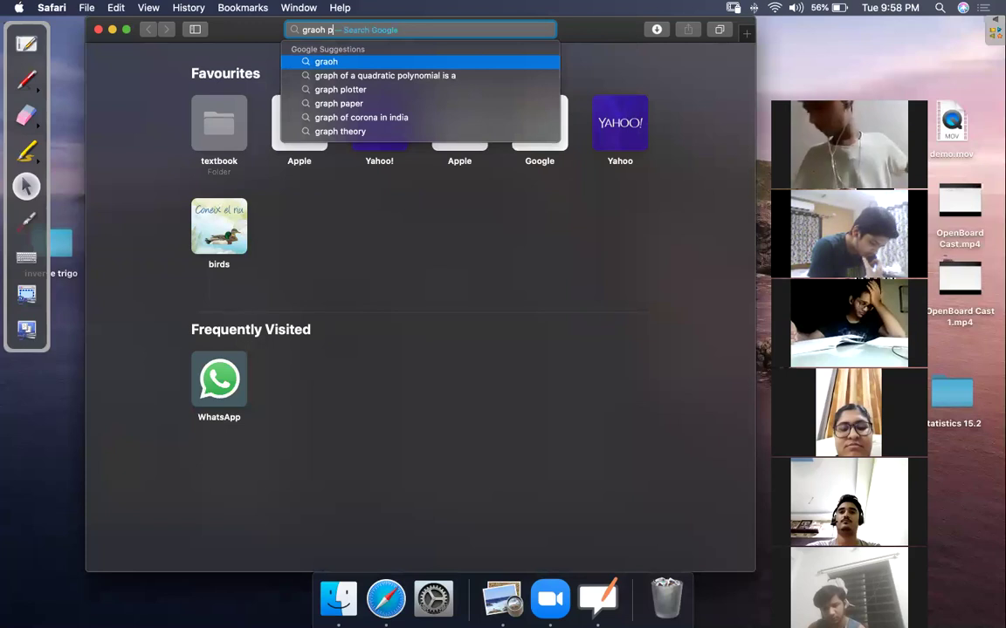
type("adowan")
key("Return")
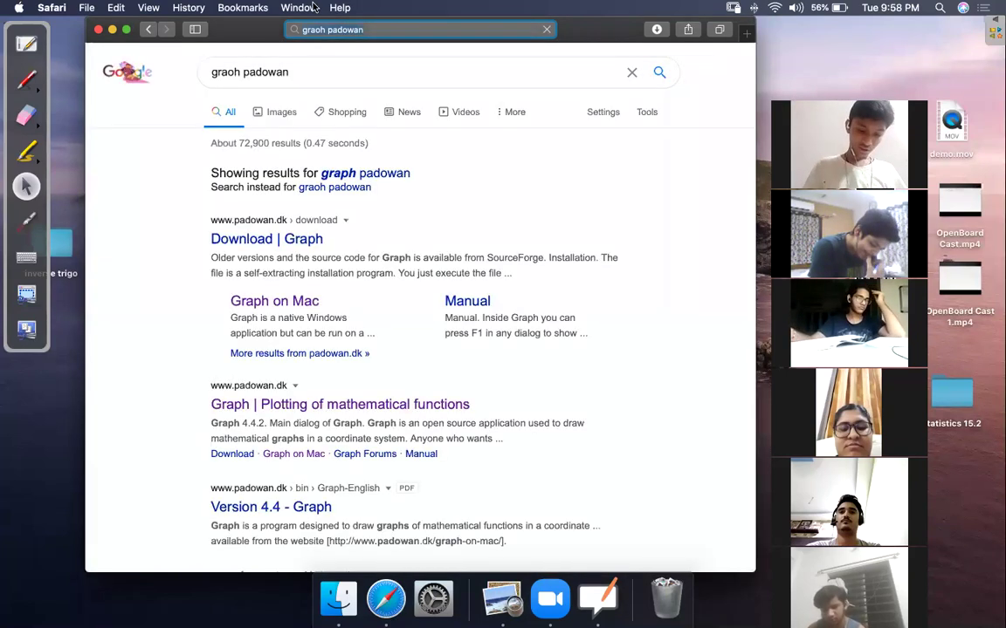
Go to the Graph on Mac page of padowan.dk and download GraphBeta-4.5.0.562-2.app.zip
left_click(262, 247)
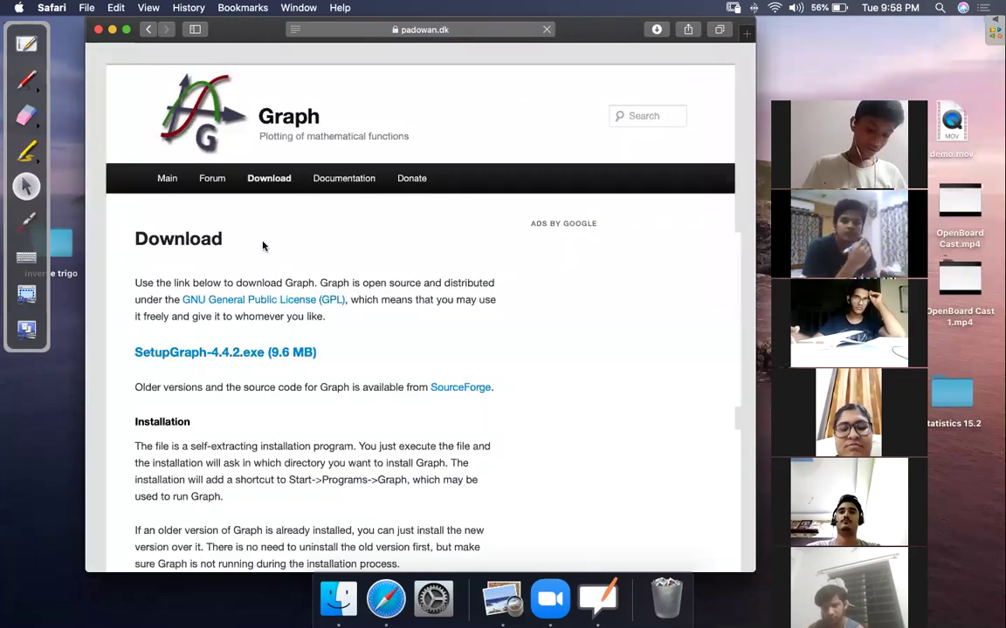
mouse_move(273, 182)
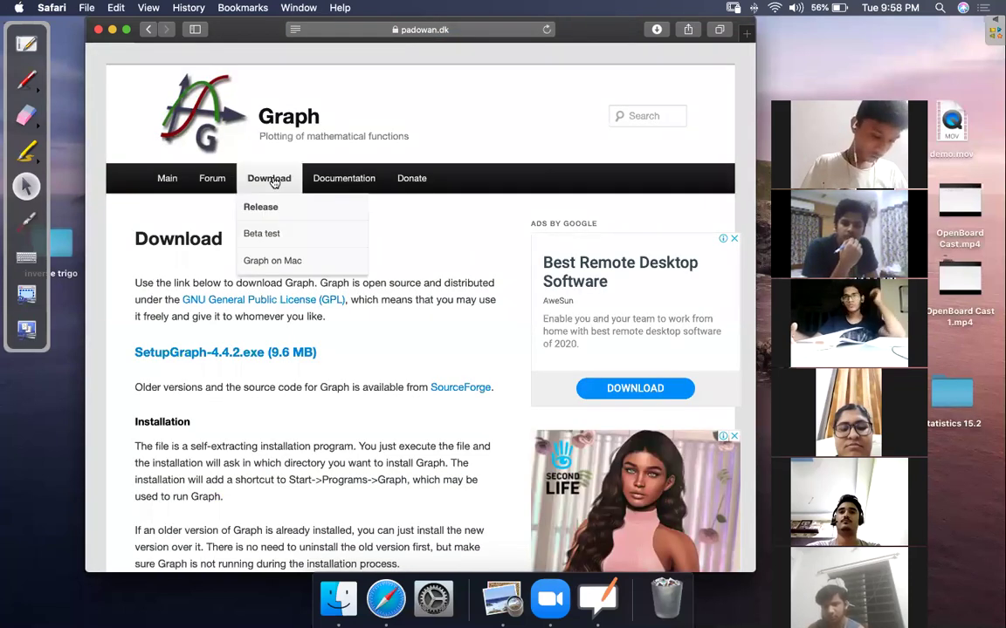
left_click(272, 260)
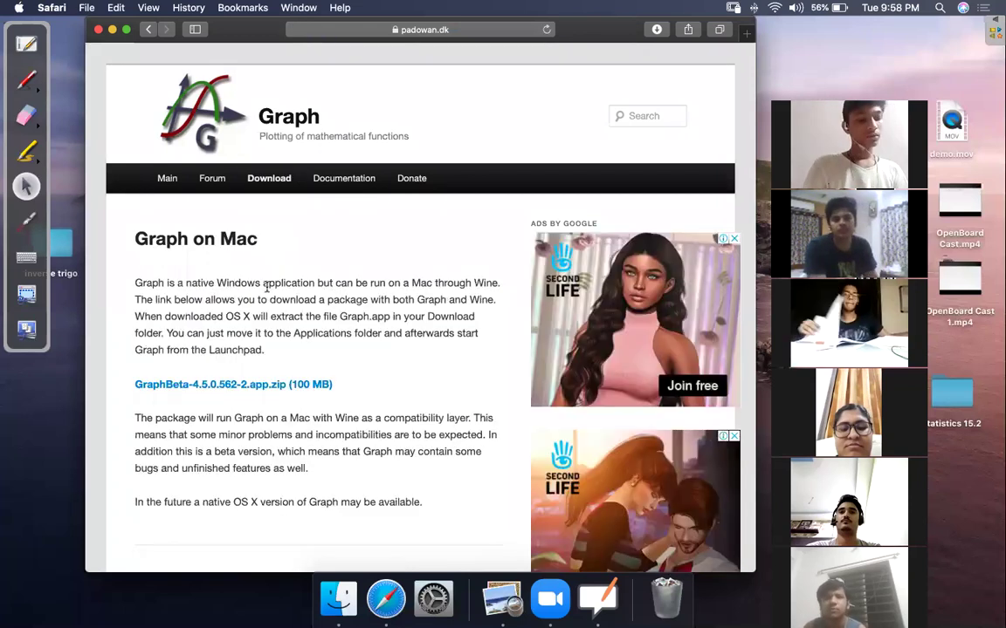
left_click(247, 386)
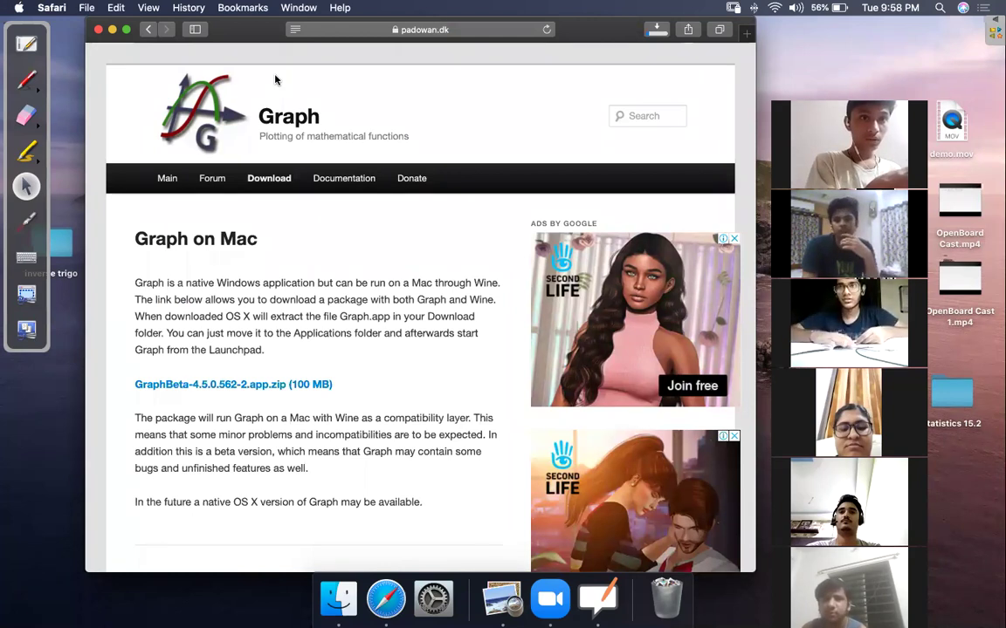
Minimise the Safari window and try to open the Graph application from the Downloads folder
left_click(113, 30)
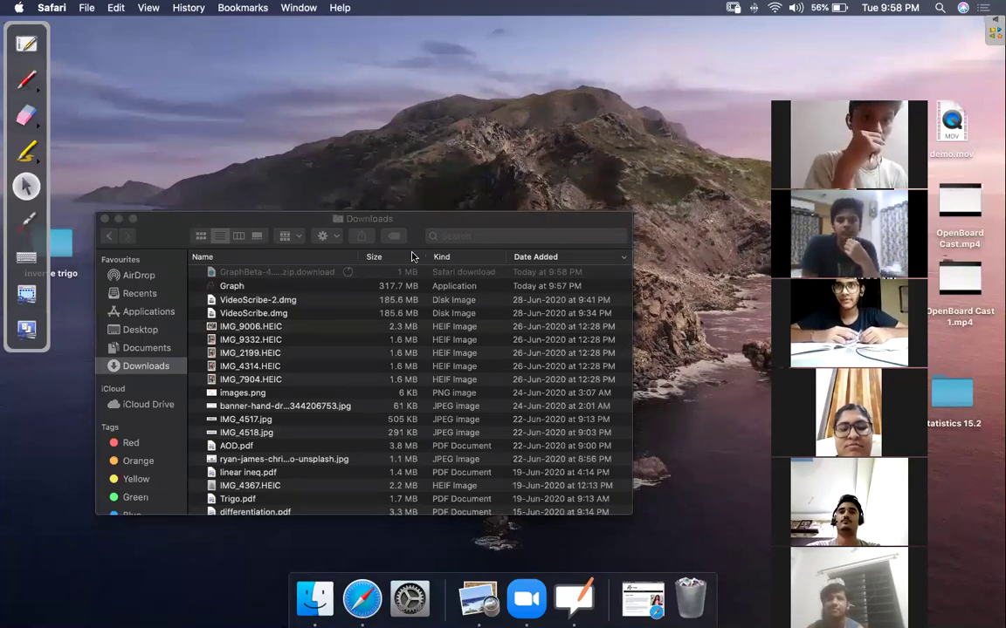
scroll(266, 295, "up", 2)
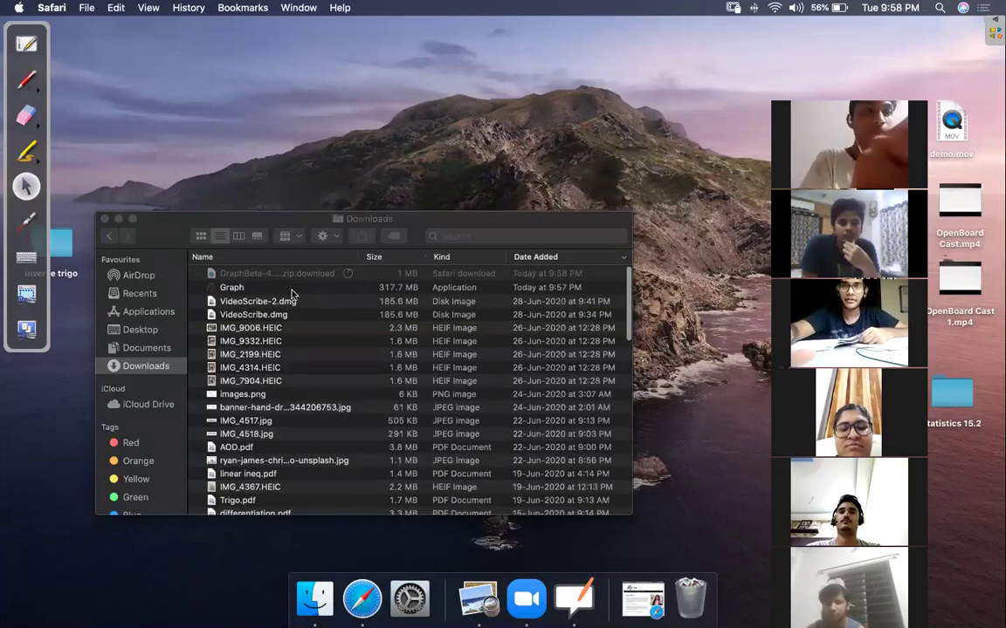
left_click(280, 291)
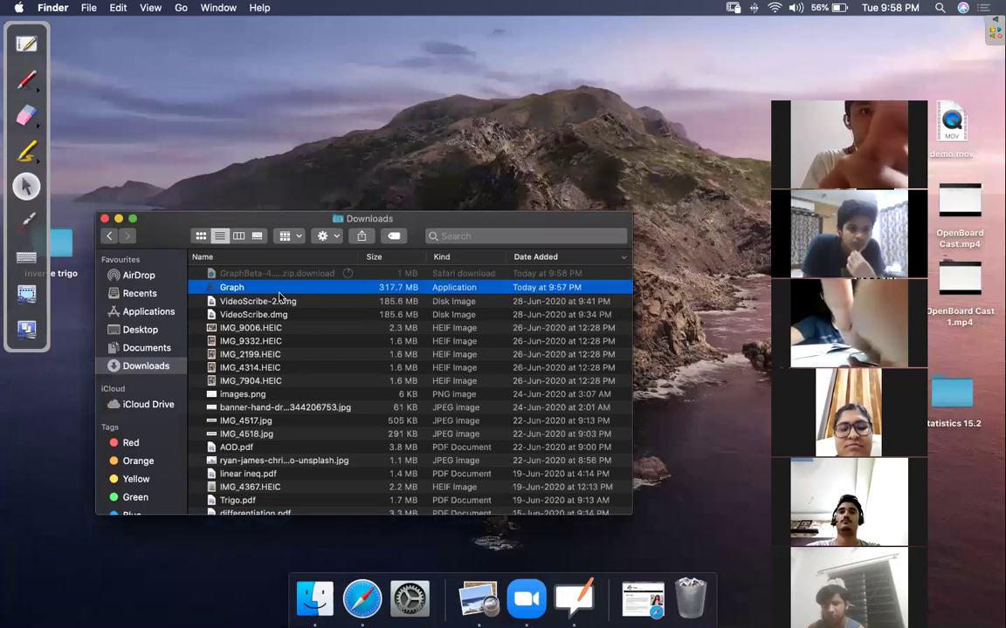
right_click(279, 292)
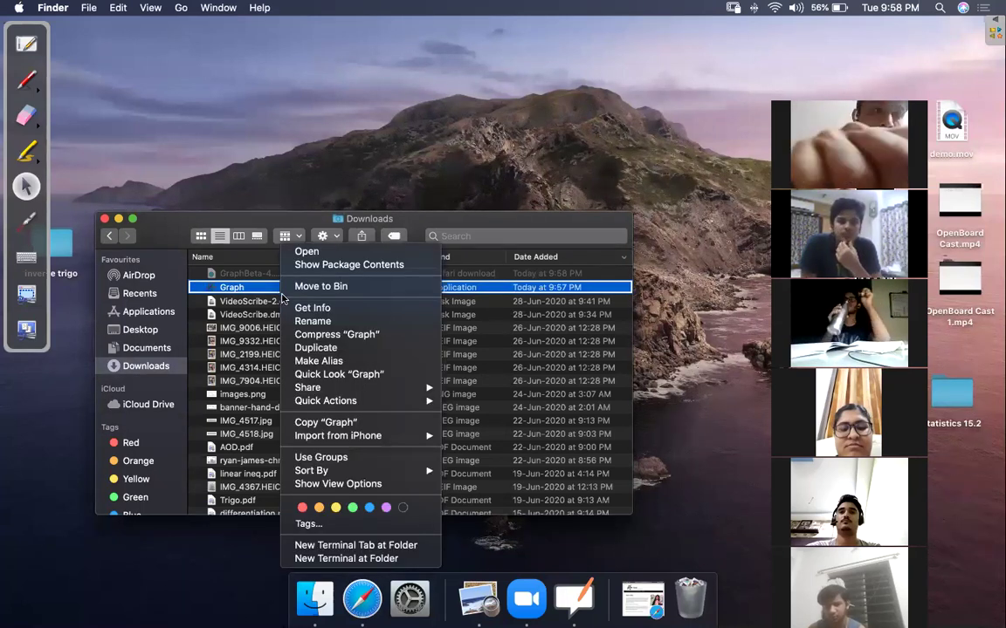
mouse_move(372, 404)
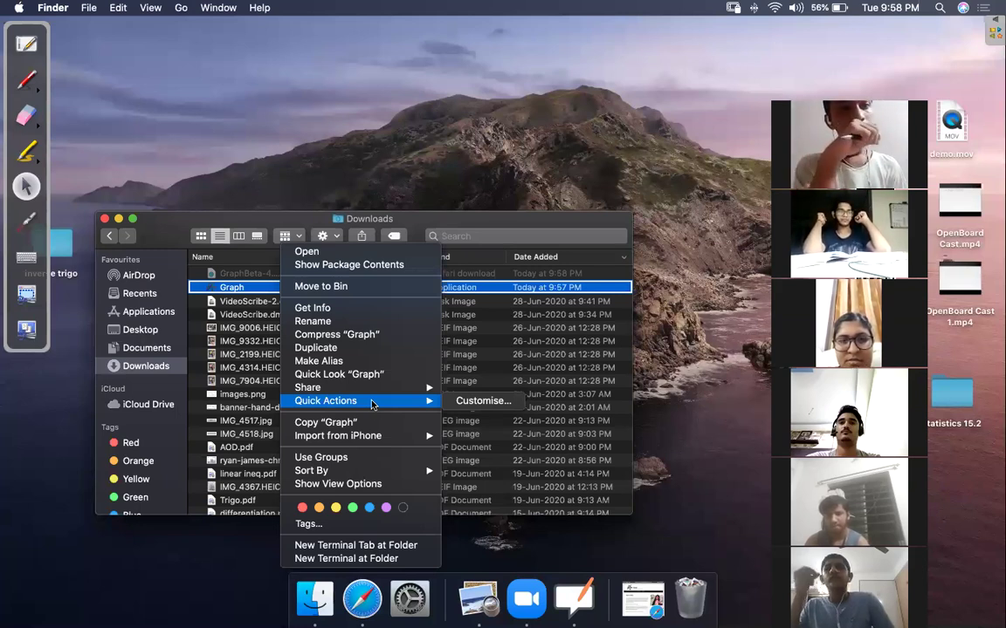
mouse_move(382, 437)
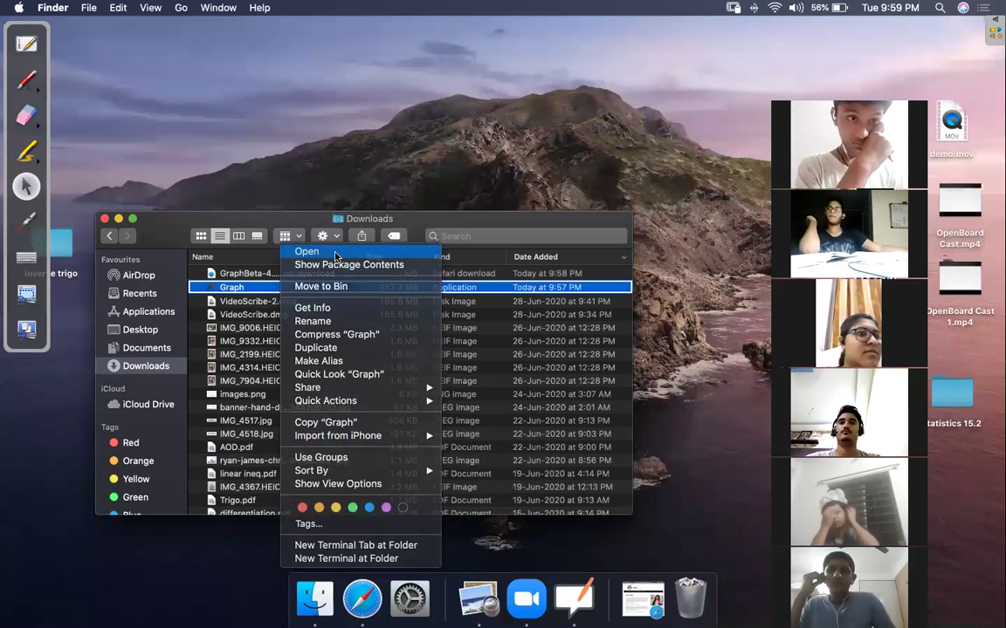
left_click(335, 255)
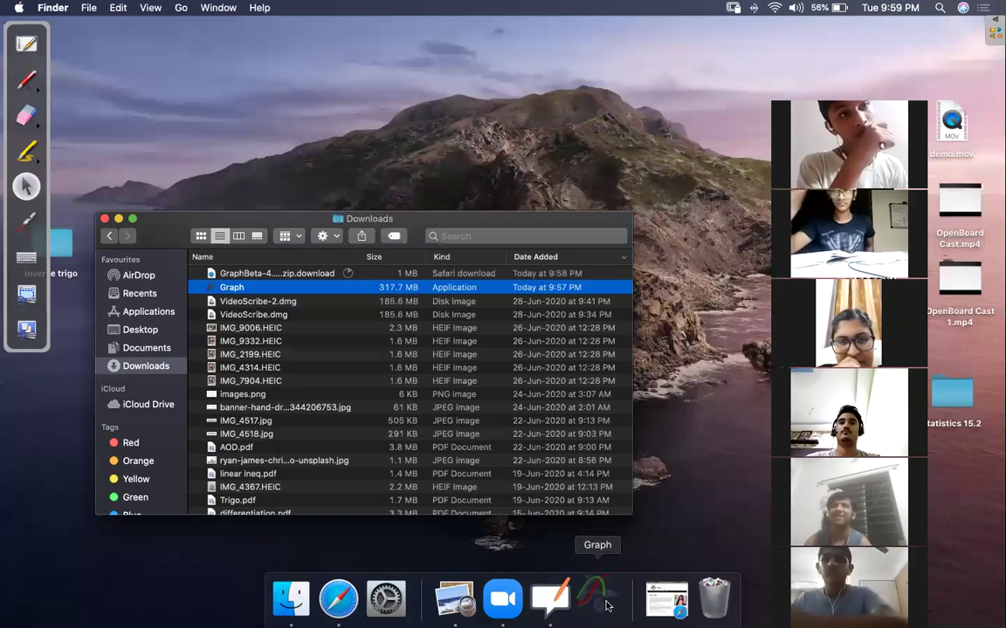
right_click(716, 603)
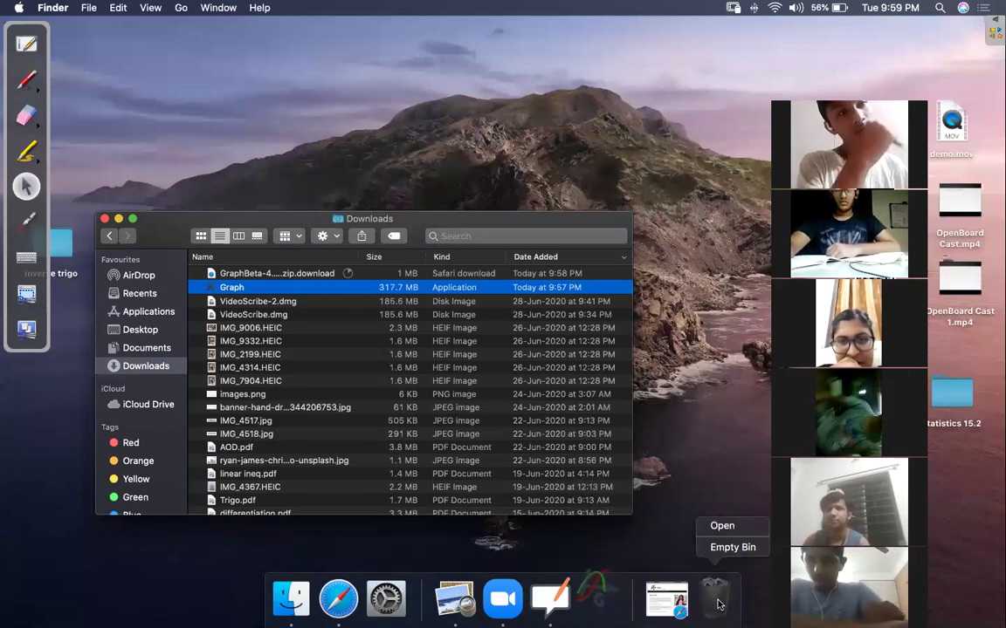
left_click(732, 549)
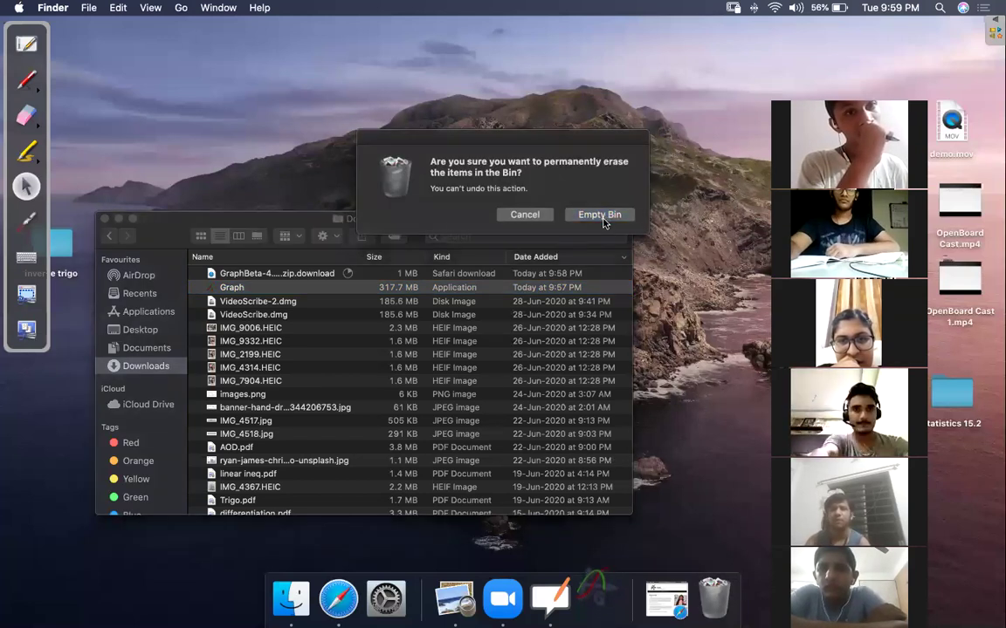
left_click(599, 215)
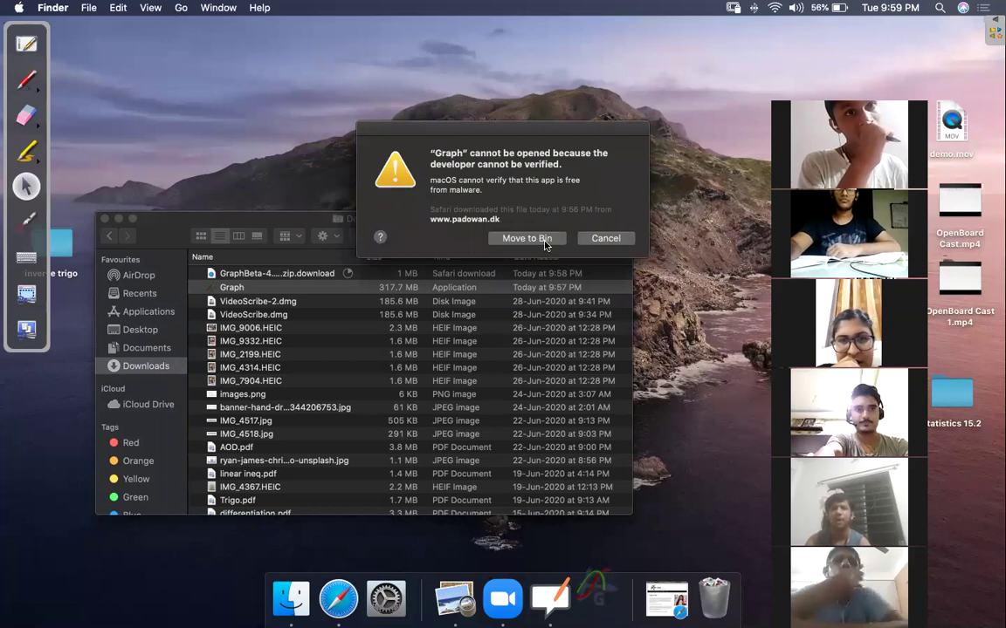
left_click(605, 238)
key("super+shift+BackSpace")
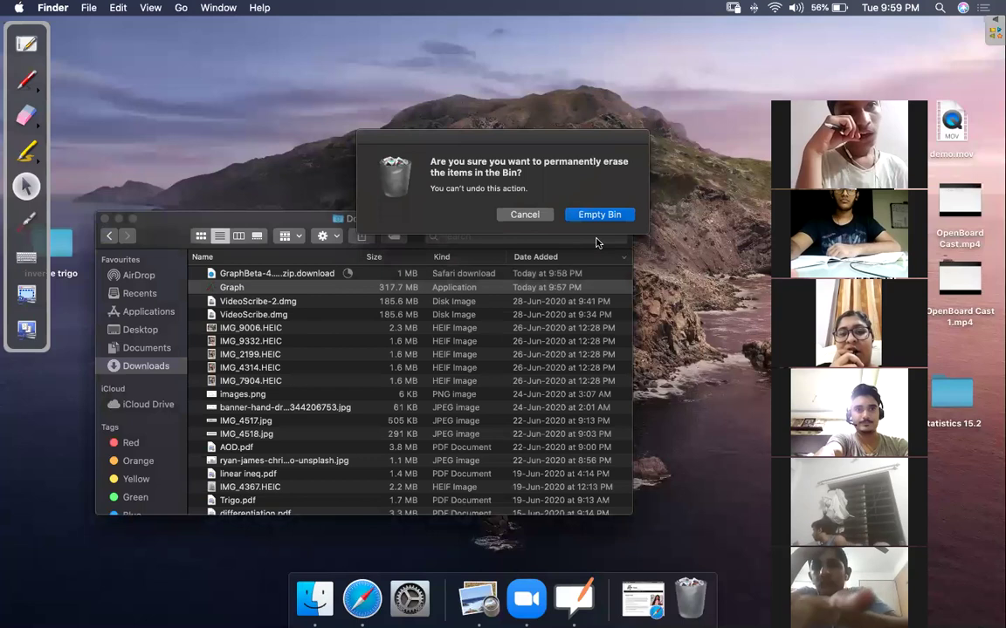
left_click(540, 218)
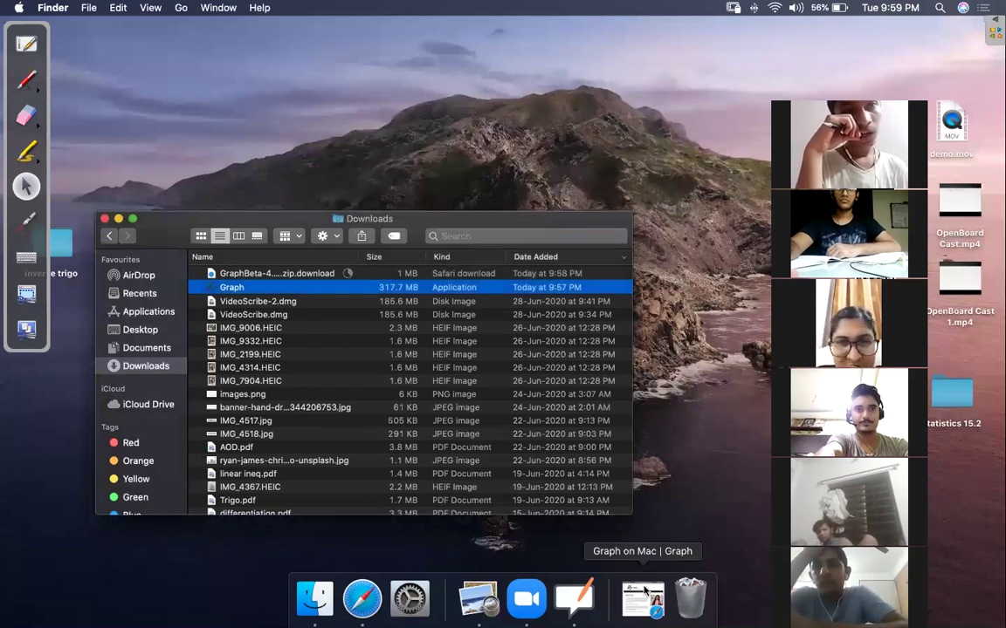
Try again to launch the Graph application from the Downloads folder
double_click(306, 288)
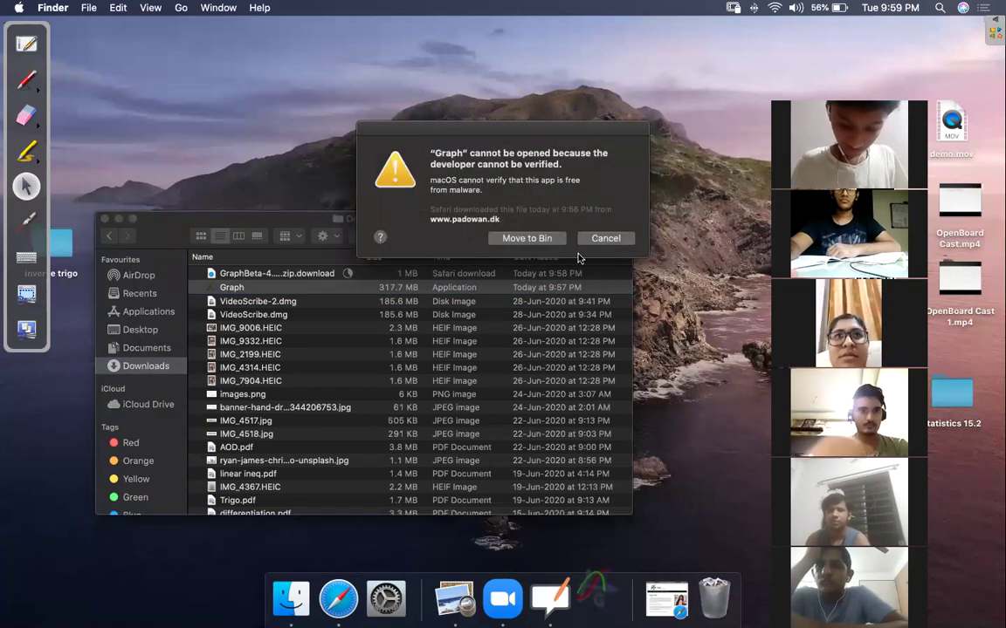
left_click(593, 600)
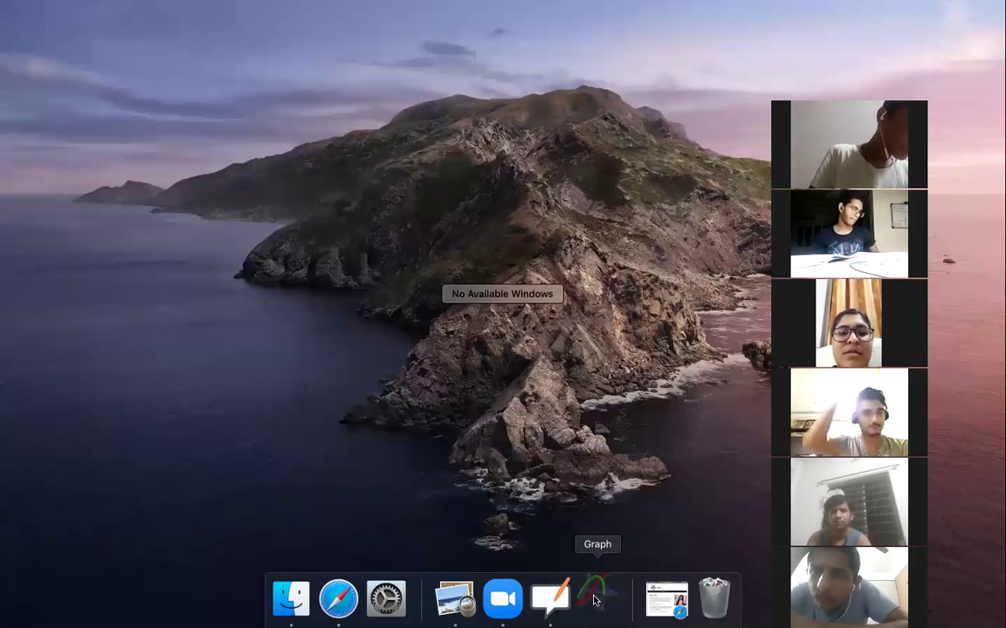
left_click(593, 600)
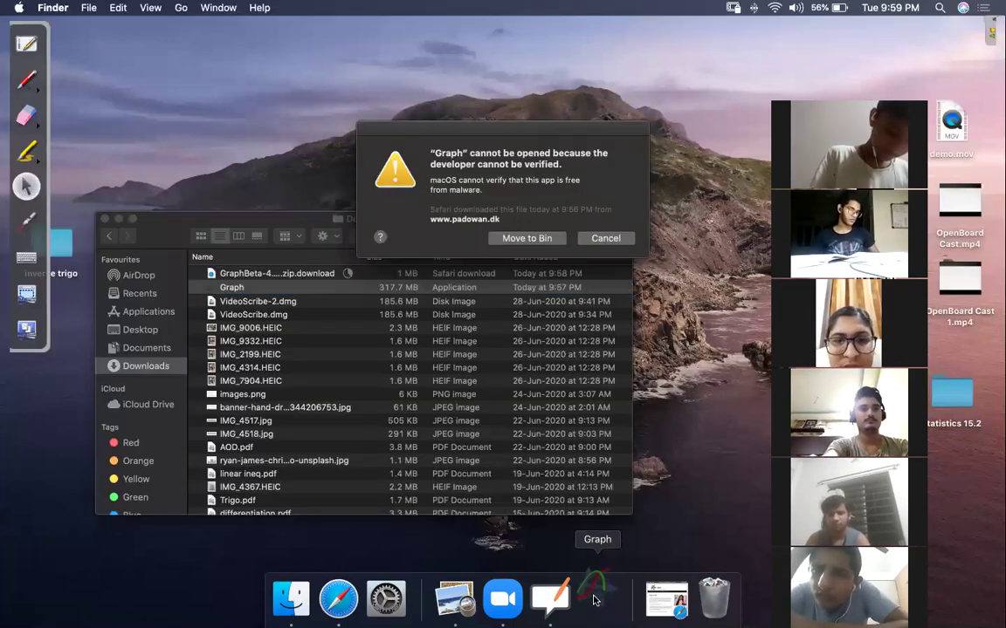
Show the help for the blocked-app warning, follow its link to the General security settings, and move the help window aside
left_click(378, 236)
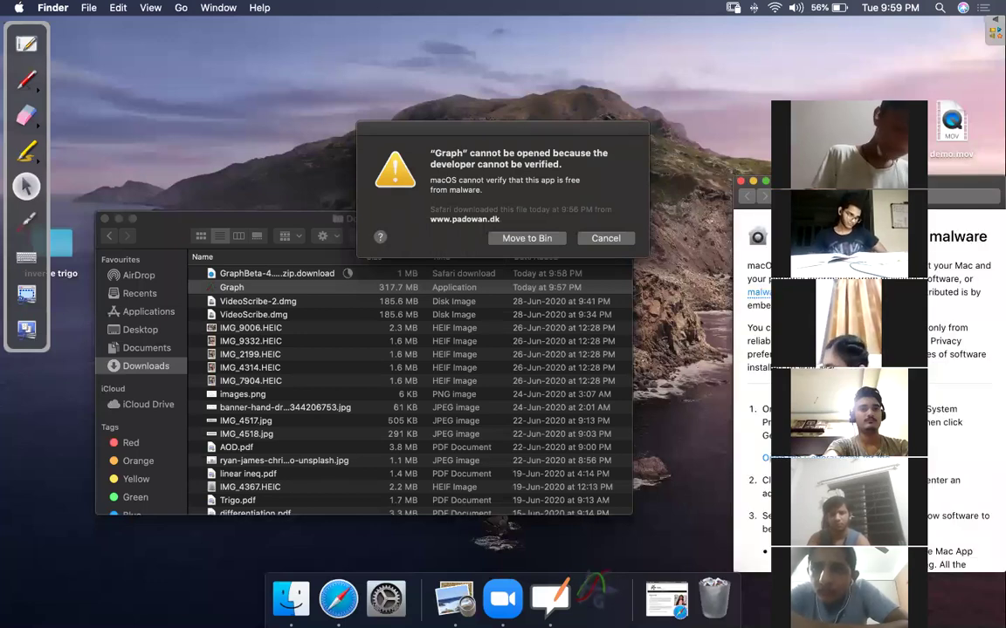
left_click_drag(910, 185, 257, 61)
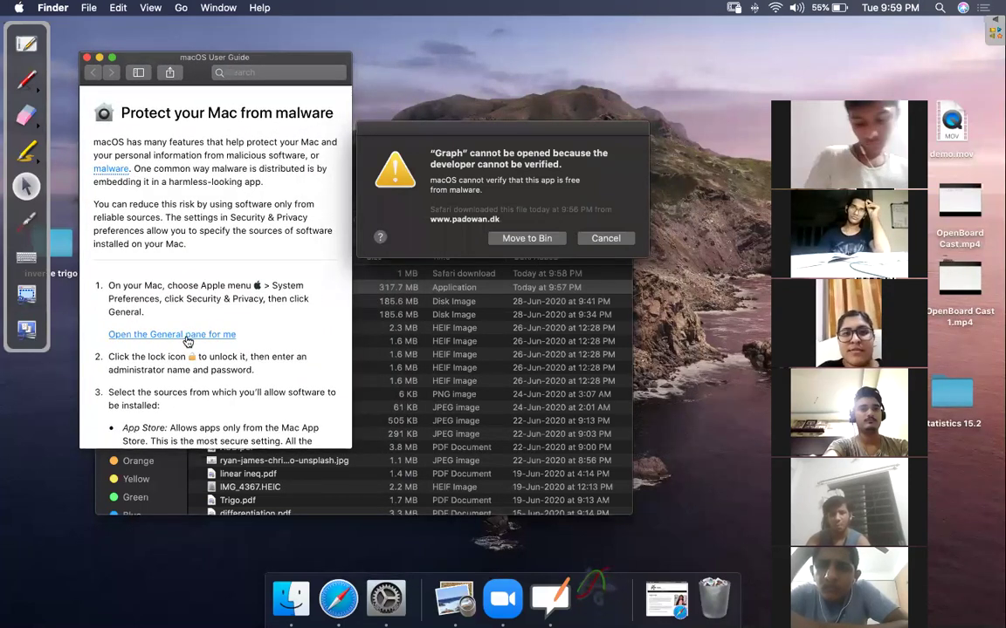
left_click(186, 338)
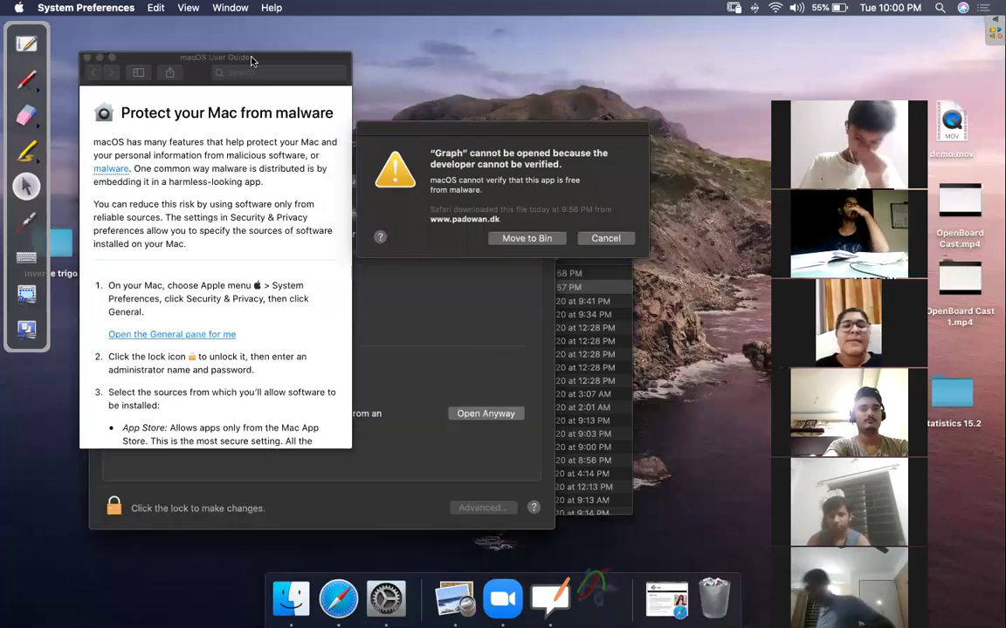
left_click_drag(253, 59, 496, 39)
left_click_drag(598, 58, 871, 68)
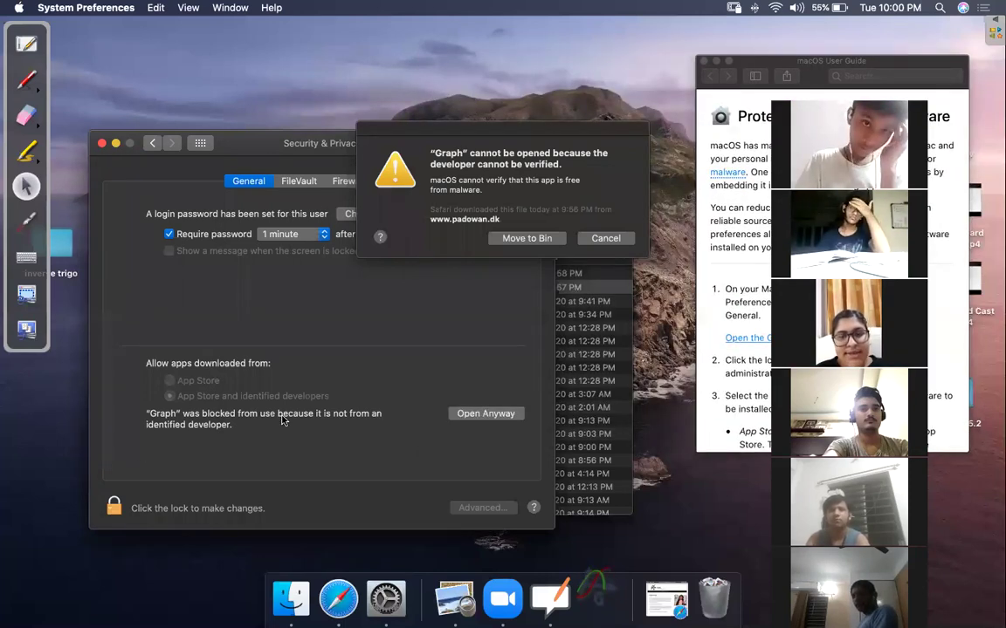
Unlock the General security settings, allow the blocked Graph app to open anyway, and close the relocked settings
left_click(119, 507)
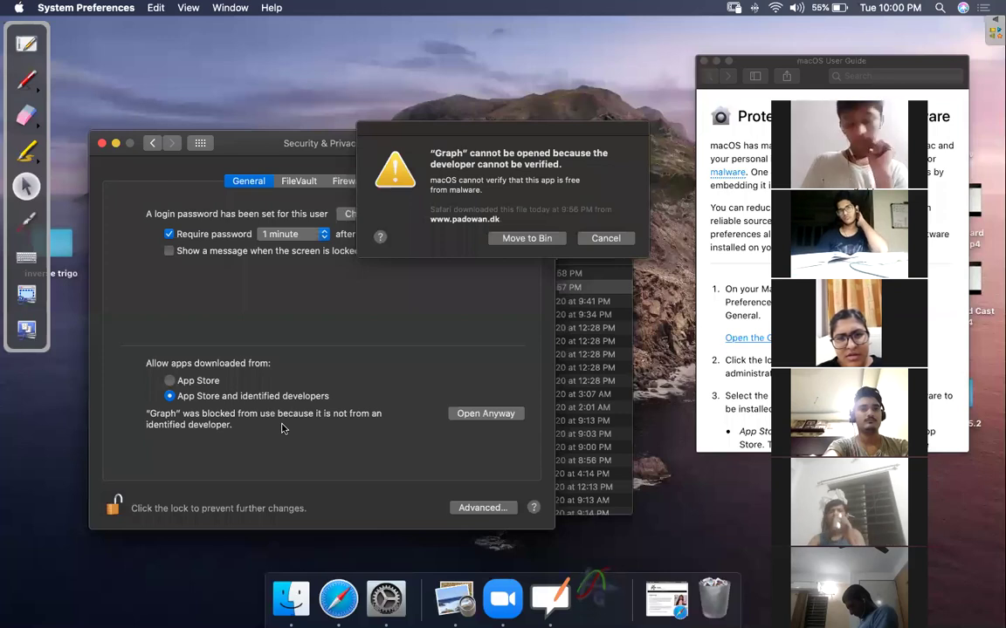
left_click(476, 417)
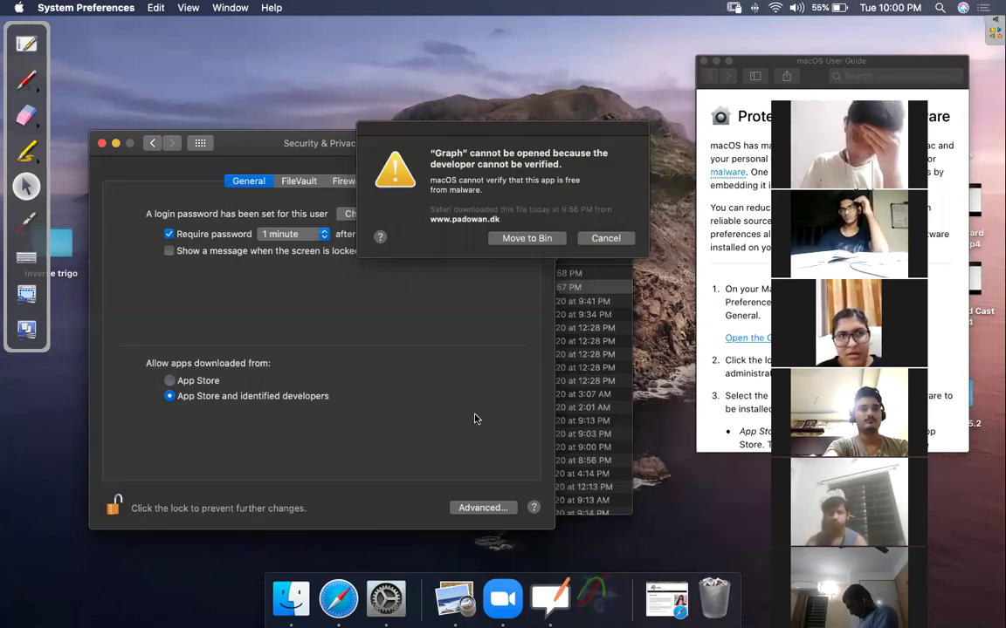
left_click(122, 501)
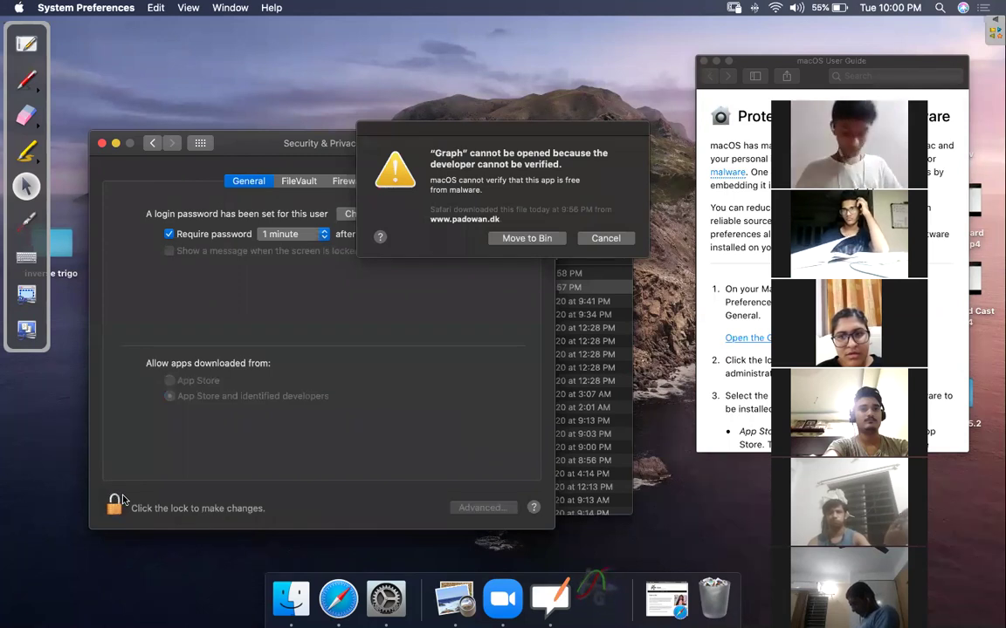
left_click(103, 142)
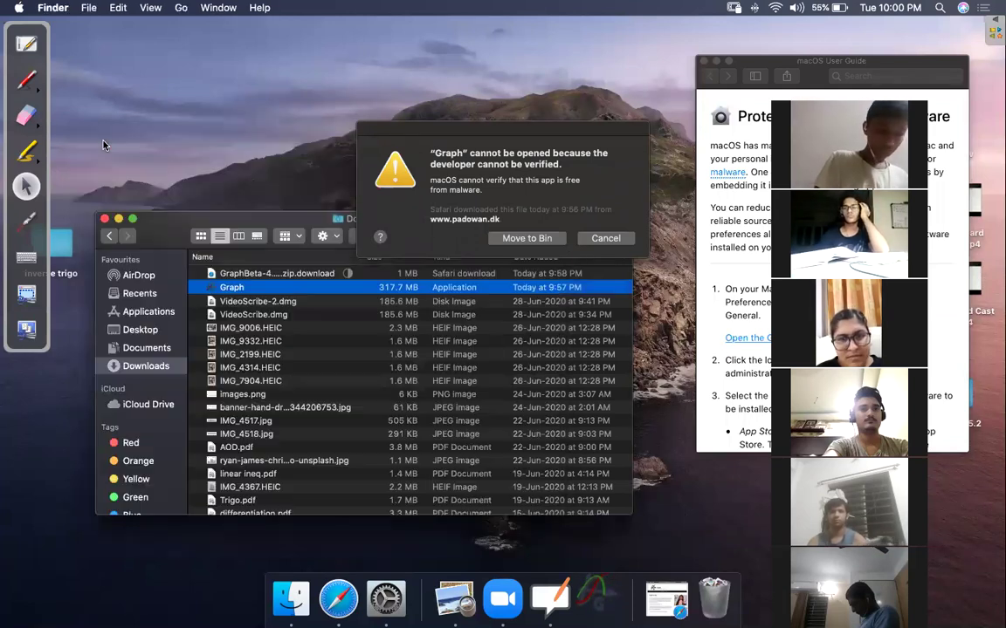
Dismiss the old warning, reopen the Downloads folder in Finder, and launch Graph despite its unverified developer
left_click(104, 219)
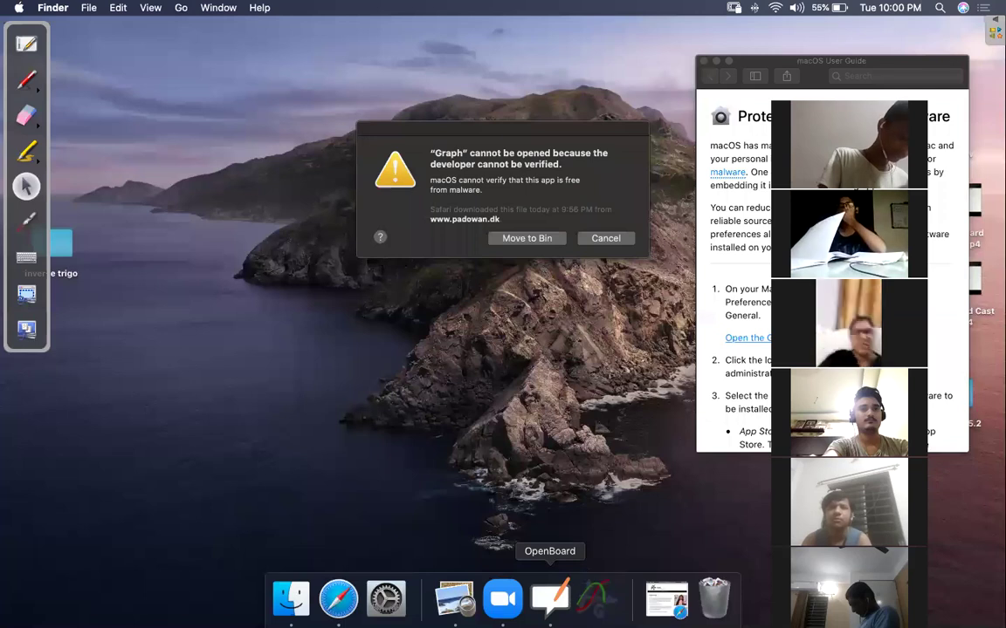
left_click(609, 241)
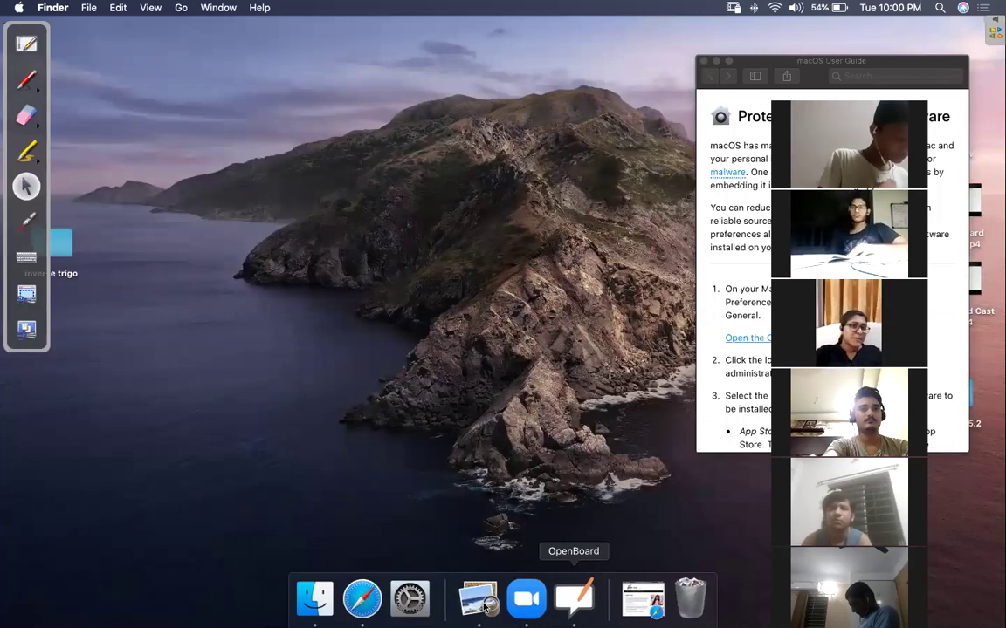
left_click(328, 602)
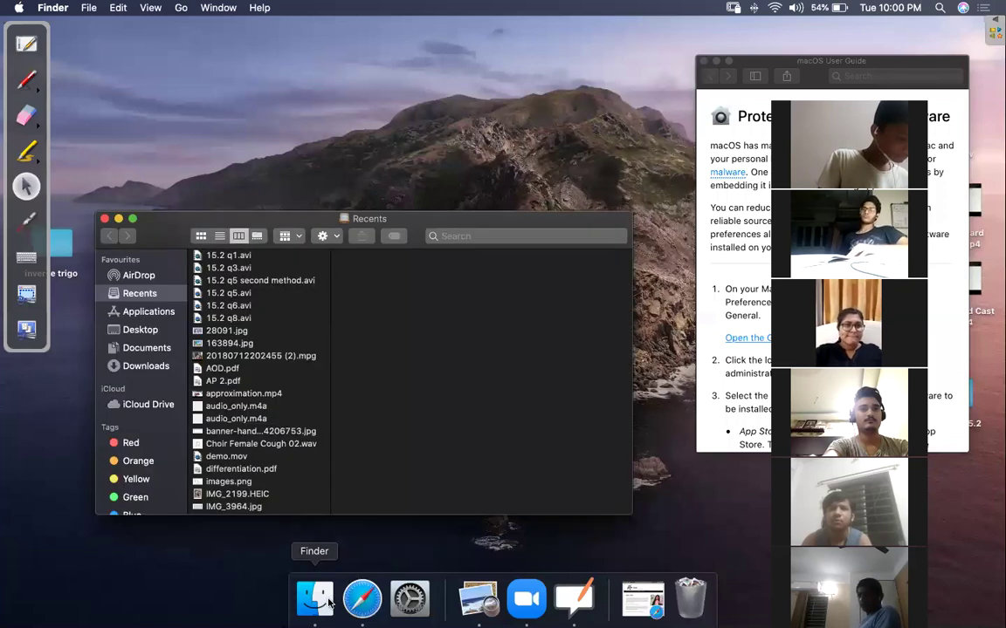
left_click(143, 366)
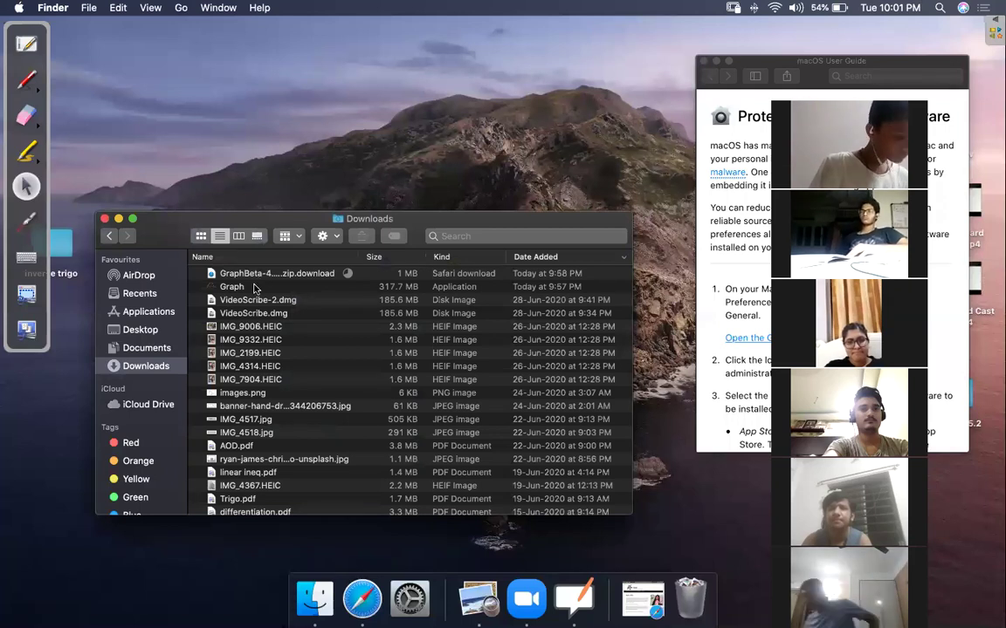
double_click(243, 290)
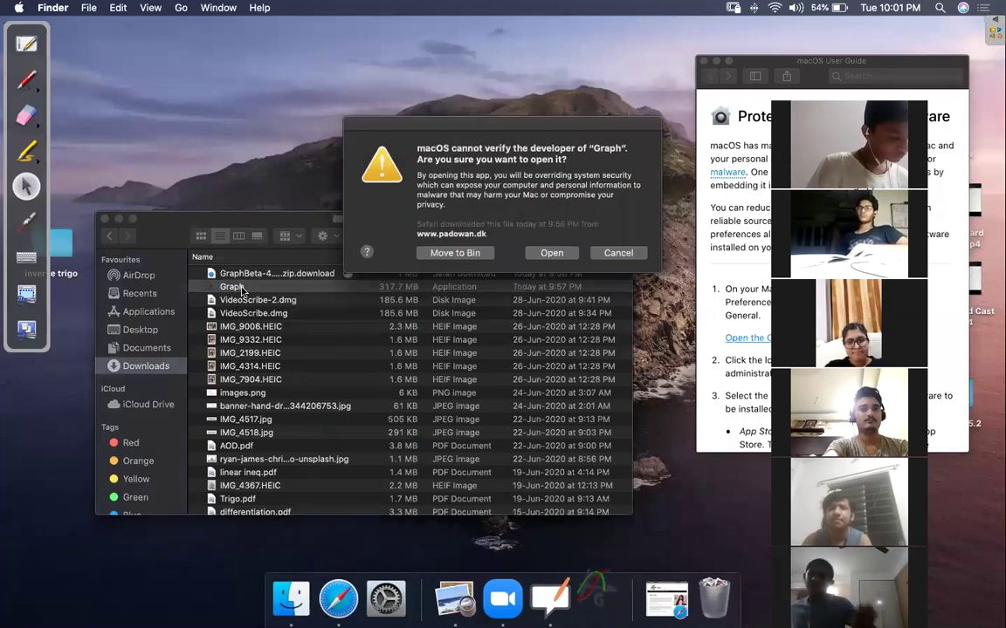
left_click(551, 253)
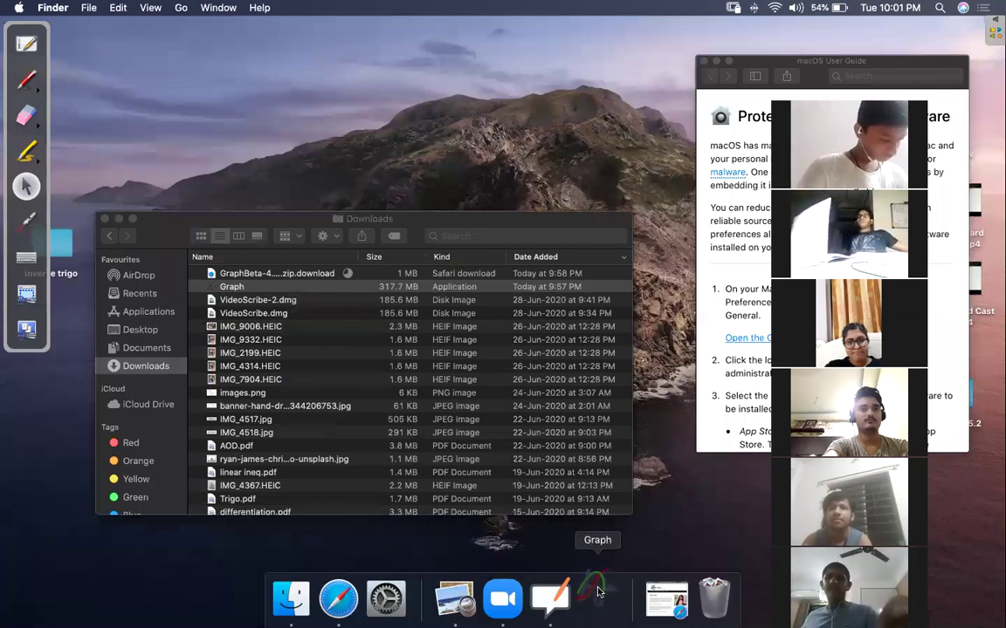
Open the App Store from Launchpad
key("F4")
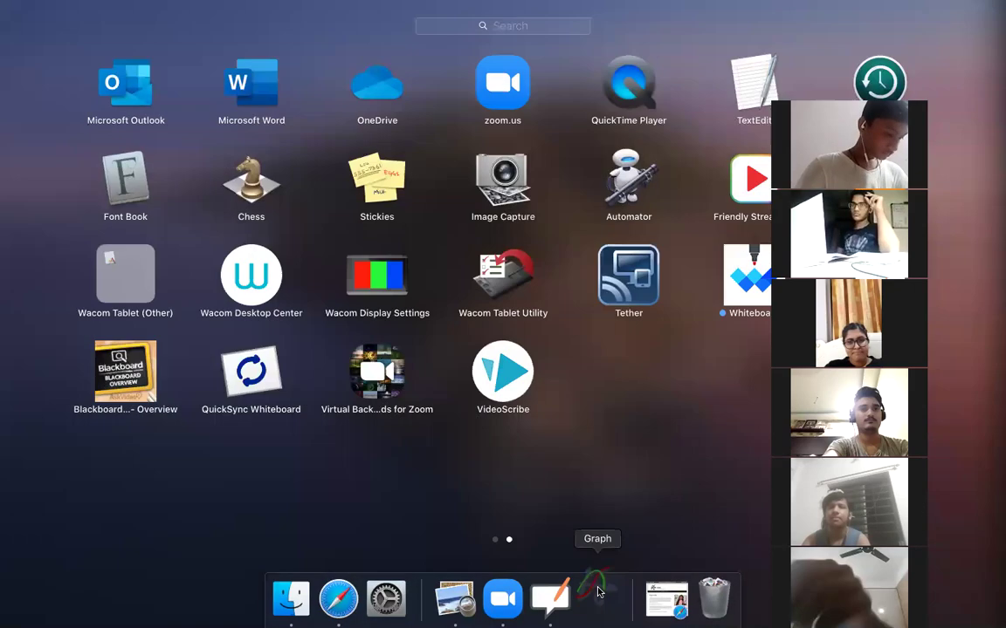
left_click(659, 351)
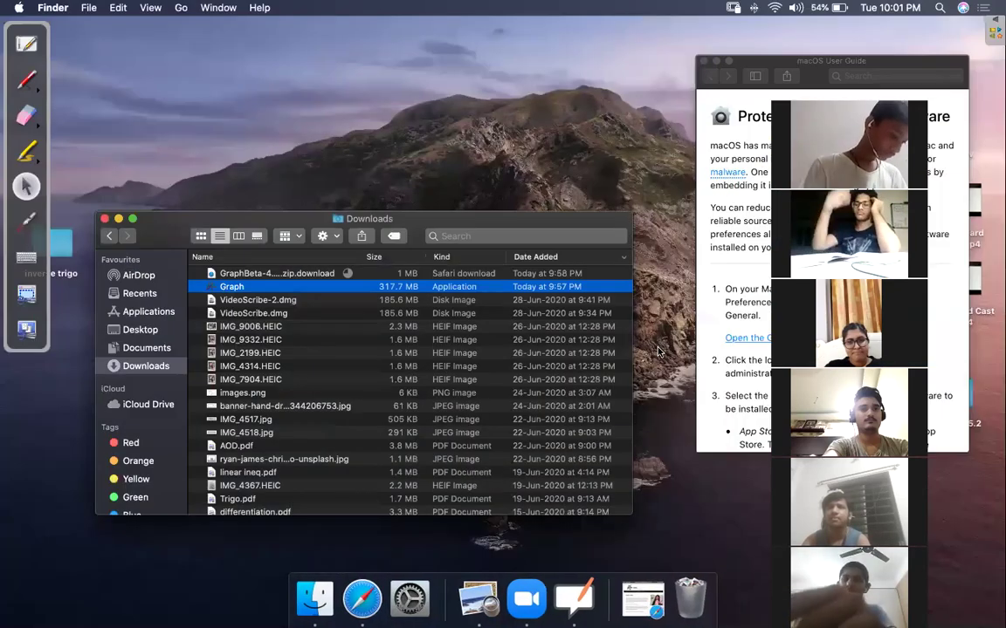
key("F4")
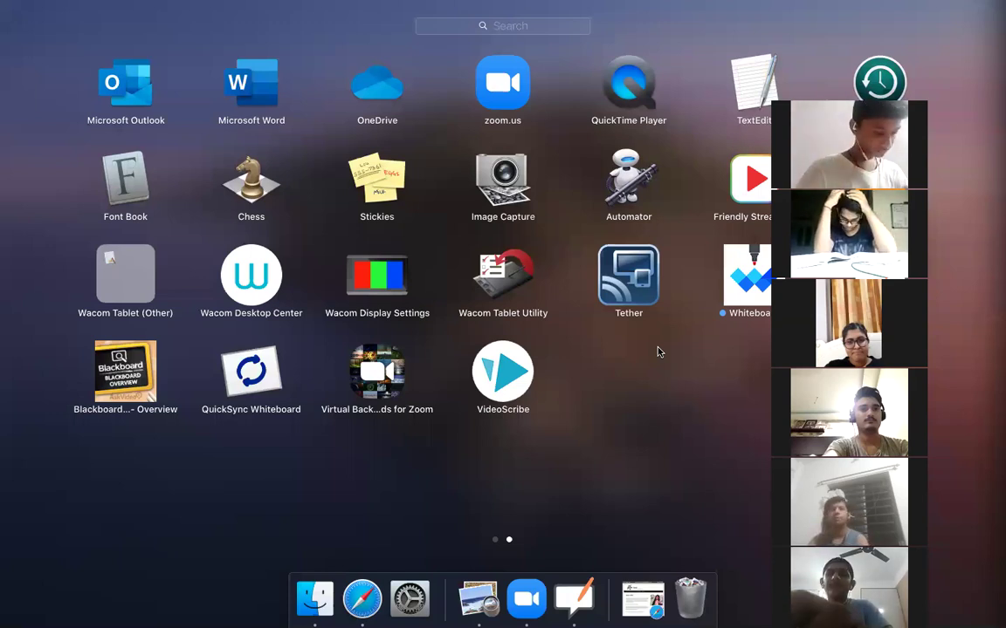
scroll(659, 352, "left", 3)
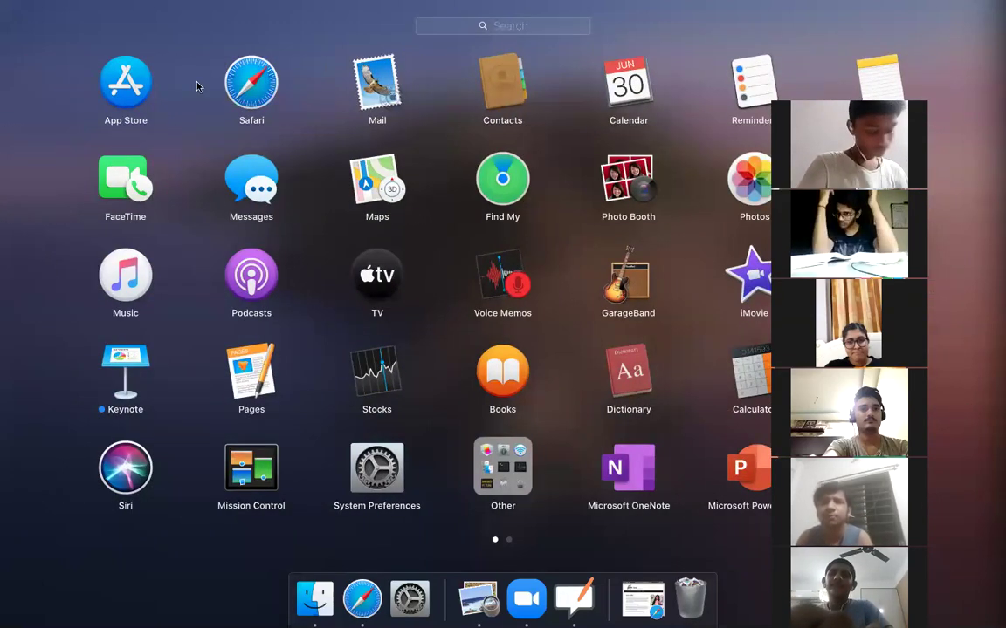
left_click(127, 81)
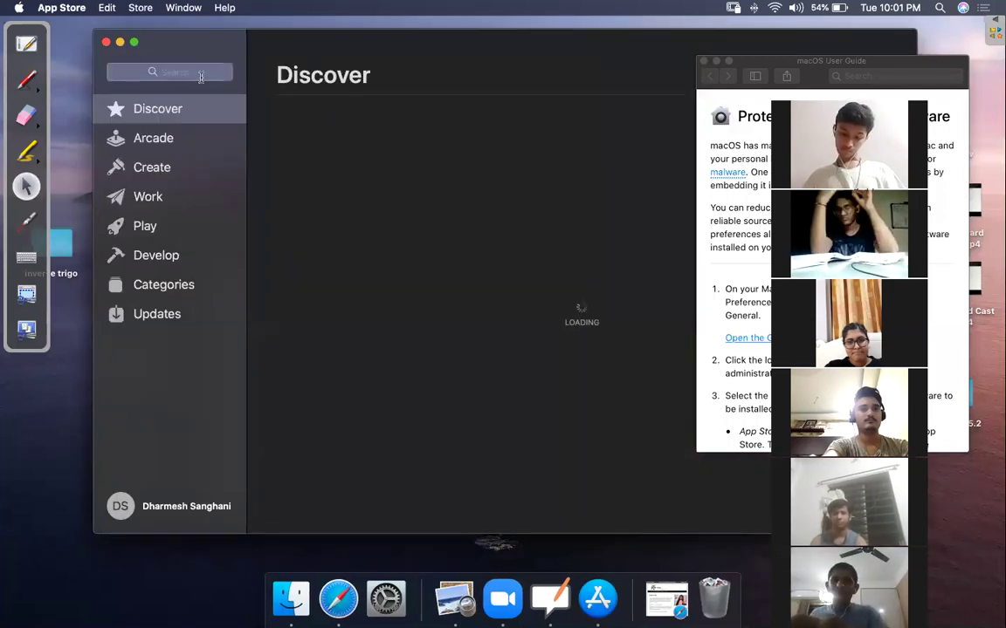
Search the App Store for "graph", and close the store after moving the help window aside to view the results
left_click(188, 75)
type("g")
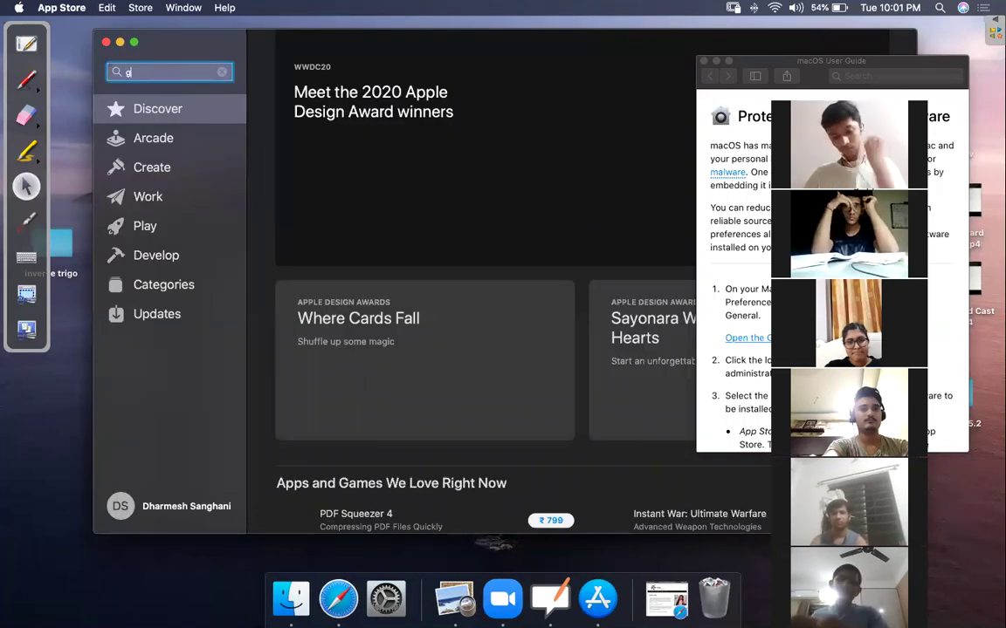
type("raph")
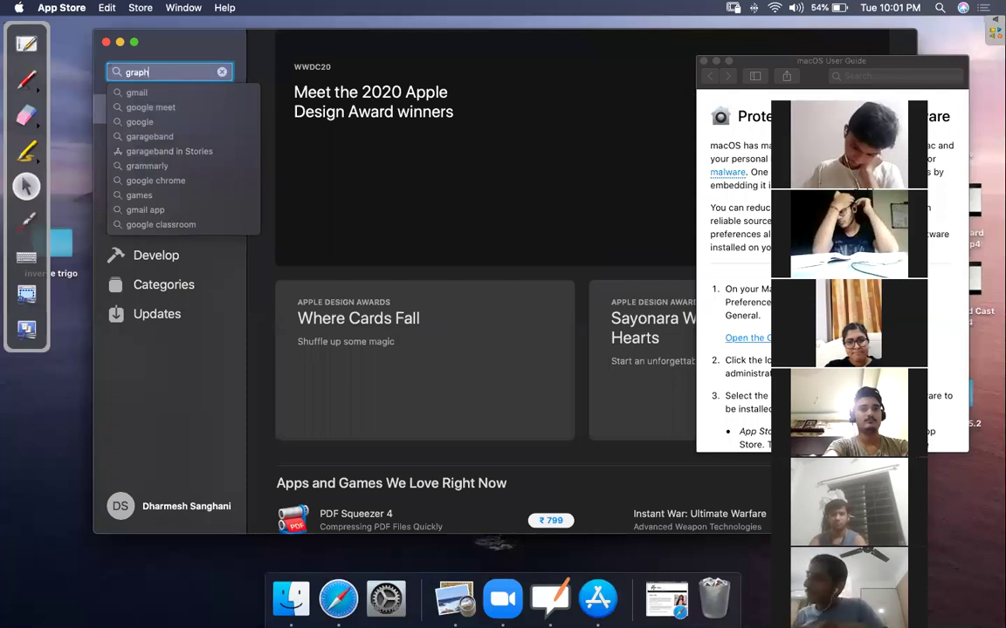
key("Return")
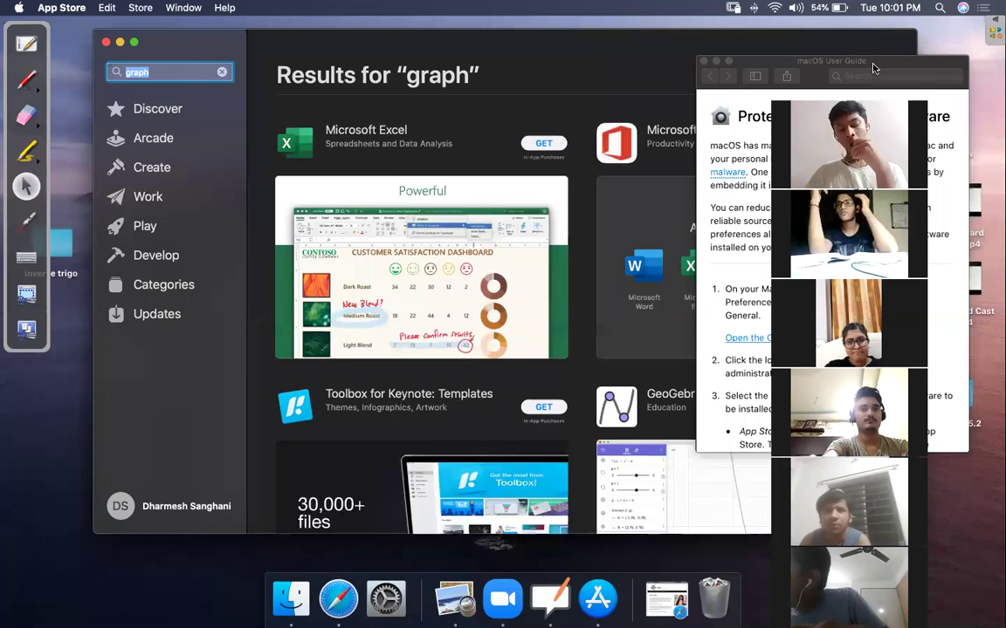
left_click_drag(882, 70, 932, 87)
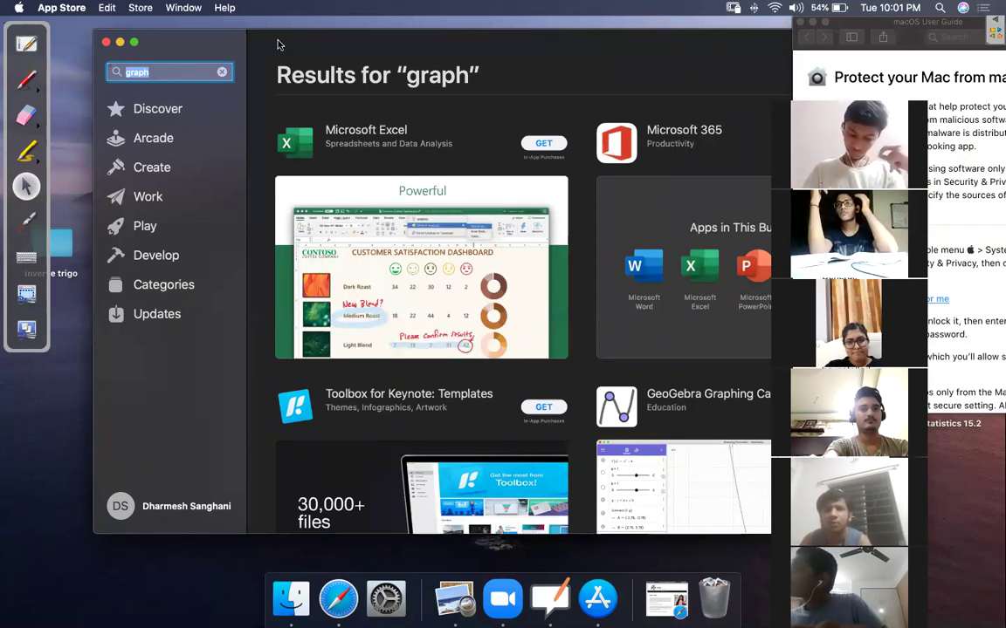
left_click(105, 42)
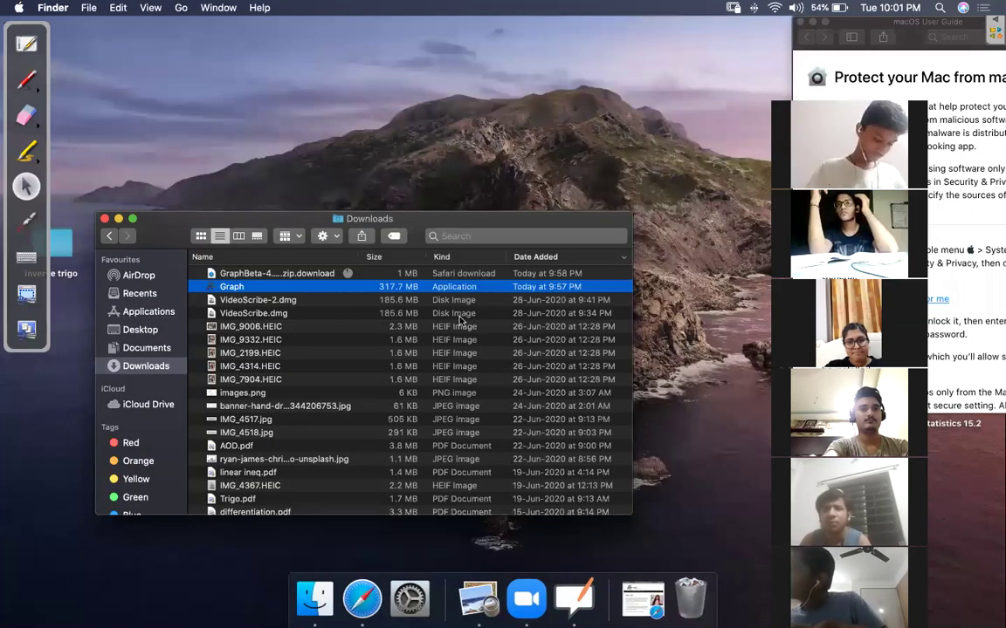
Try to open the partial GraphBeta zip download in the Downloads folder
left_click(294, 276)
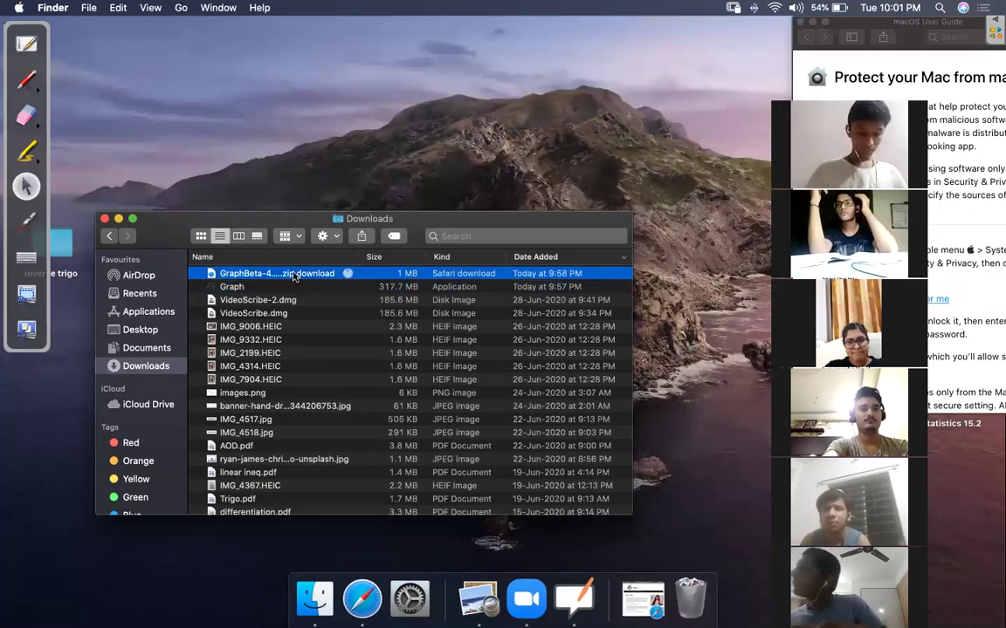
double_click(294, 276)
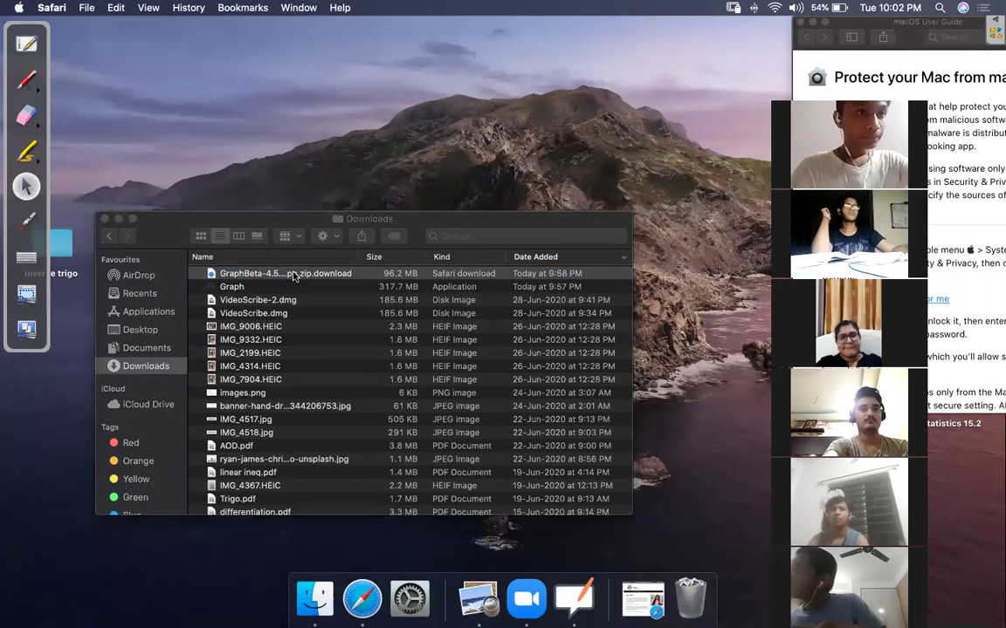
double_click(295, 276)
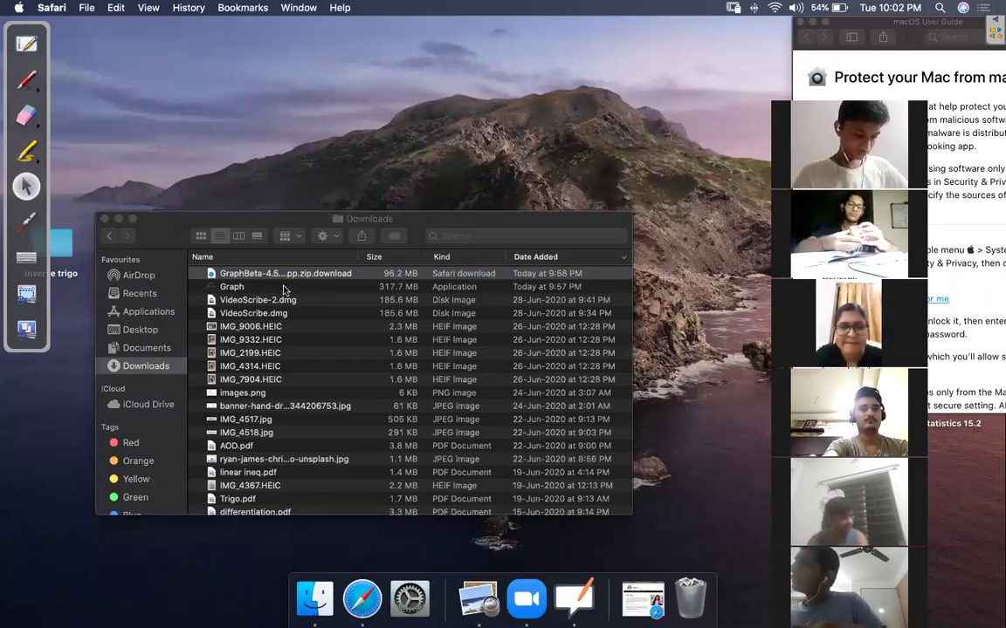
Look through the available commands for the Graph application in Downloads, and try launching it once more
left_click(286, 287)
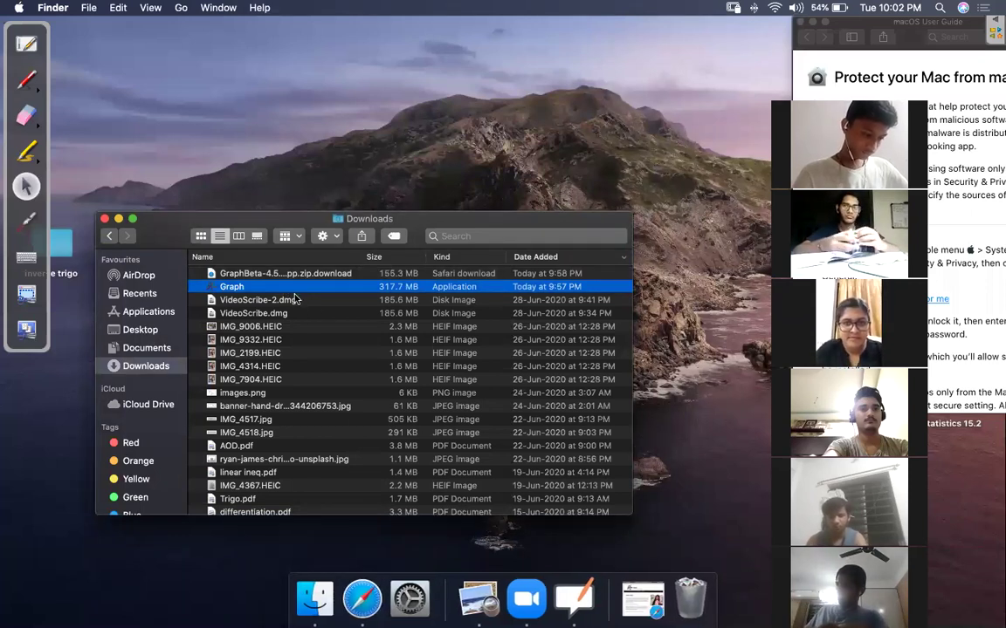
right_click(294, 293)
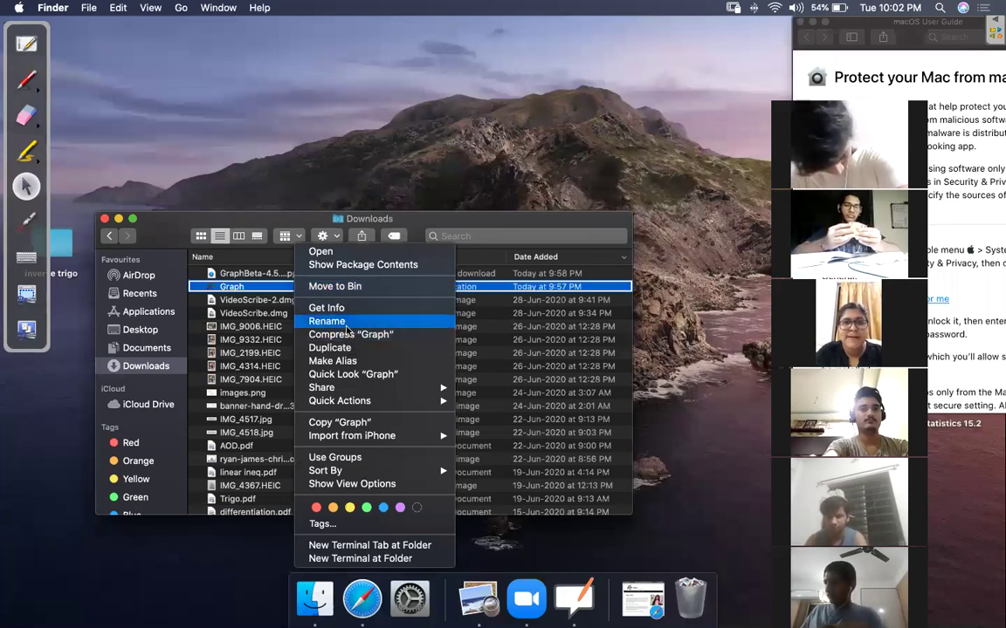
mouse_move(364, 437)
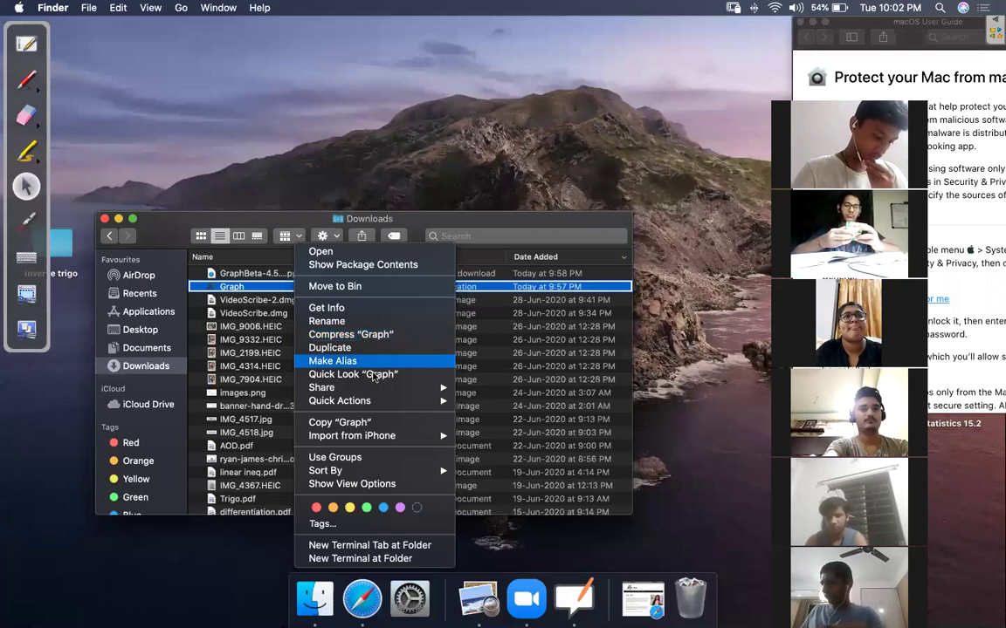
mouse_move(378, 389)
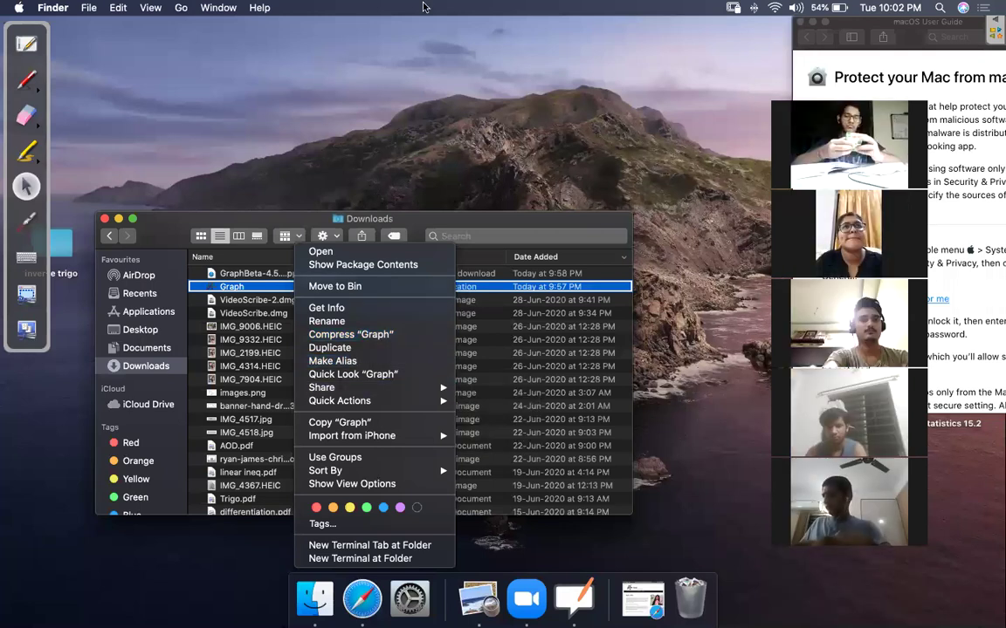
left_click(386, 109)
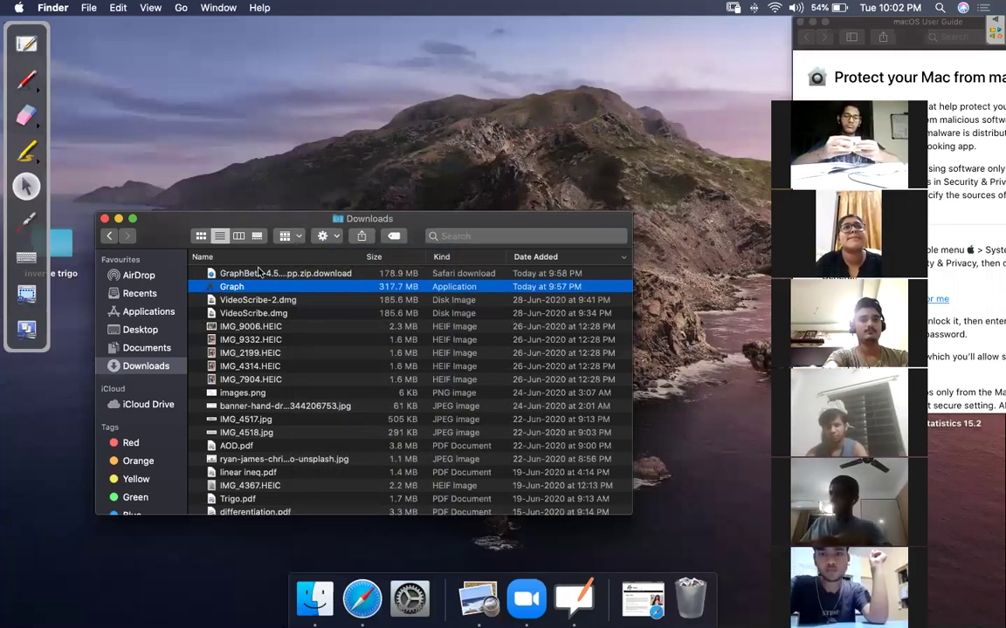
double_click(236, 286)
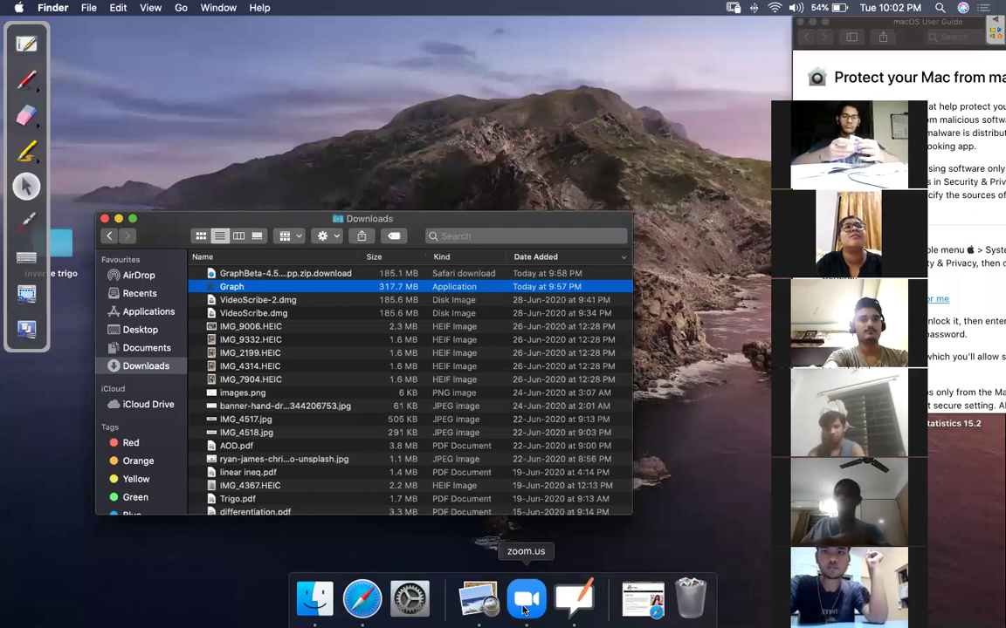
Close the Downloads window and the macOS User Guide window
left_click(103, 219)
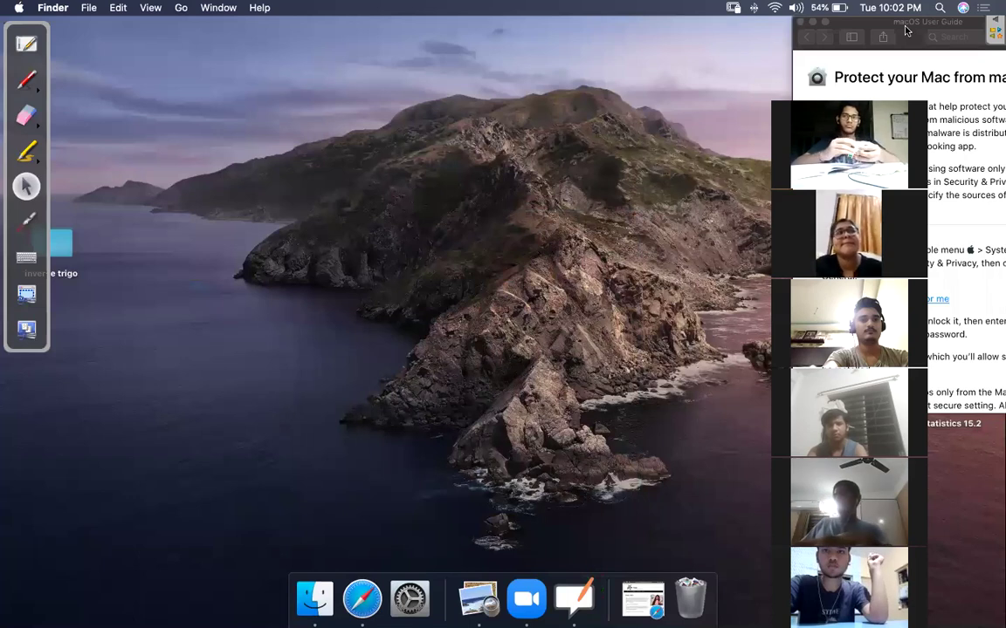
left_click_drag(881, 29, 586, 45)
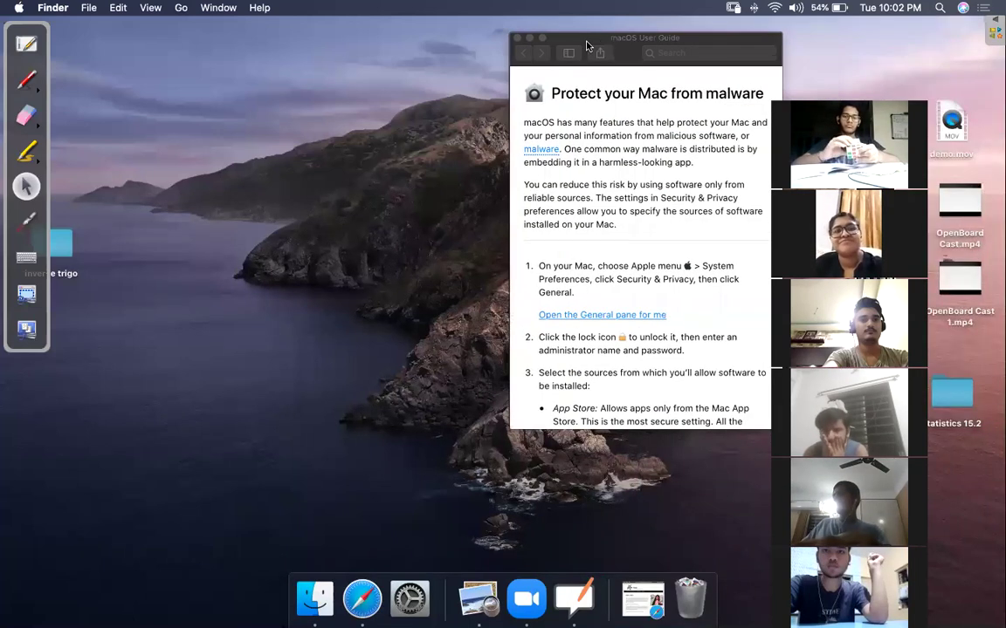
left_click(518, 39)
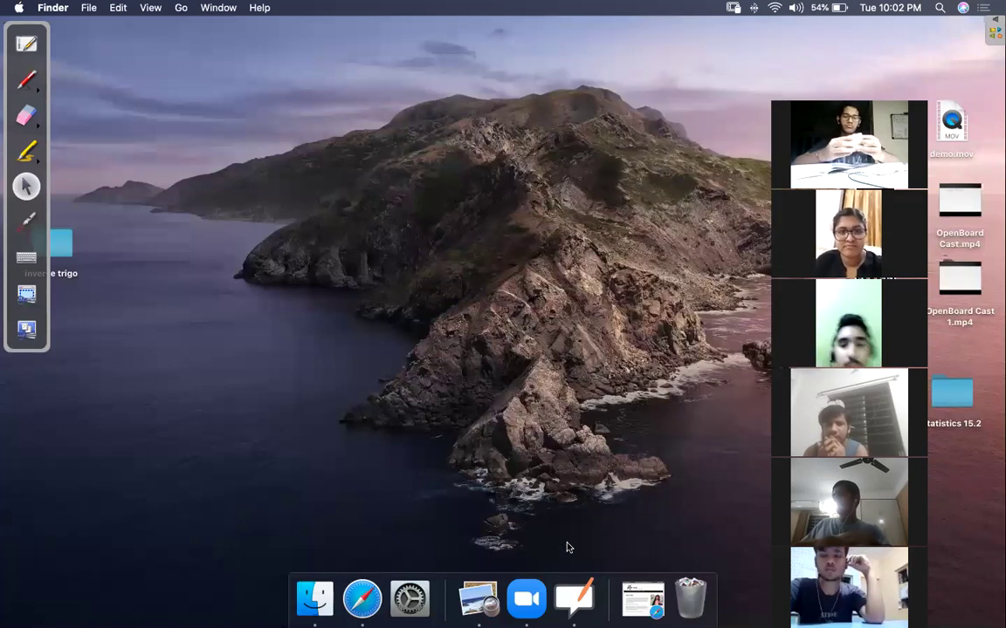
Restore the minimized Graph on Mac web page and close its Safari window
left_click(526, 599)
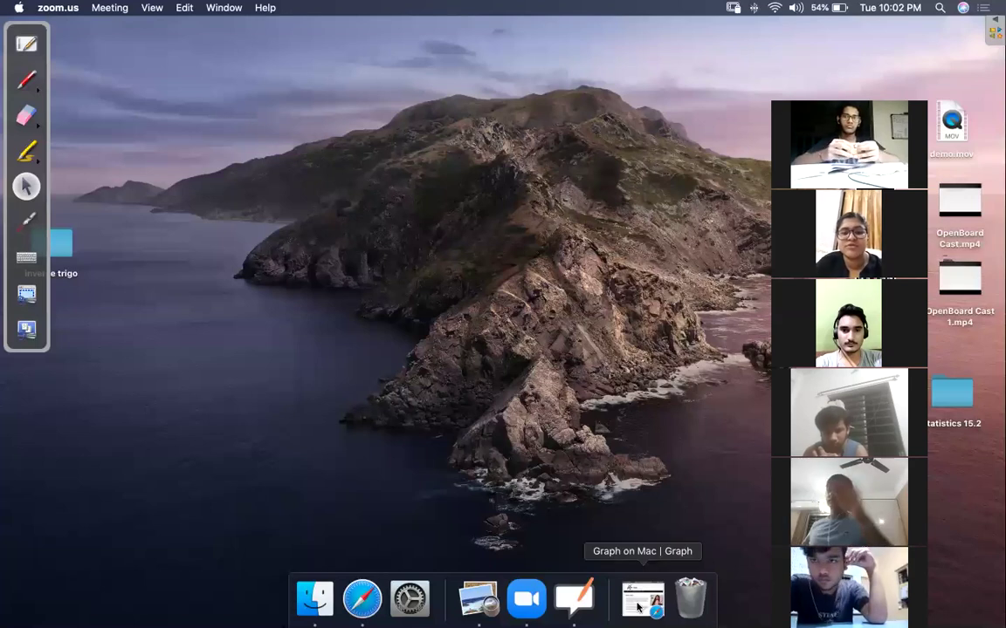
left_click_drag(644, 616, 433, 239)
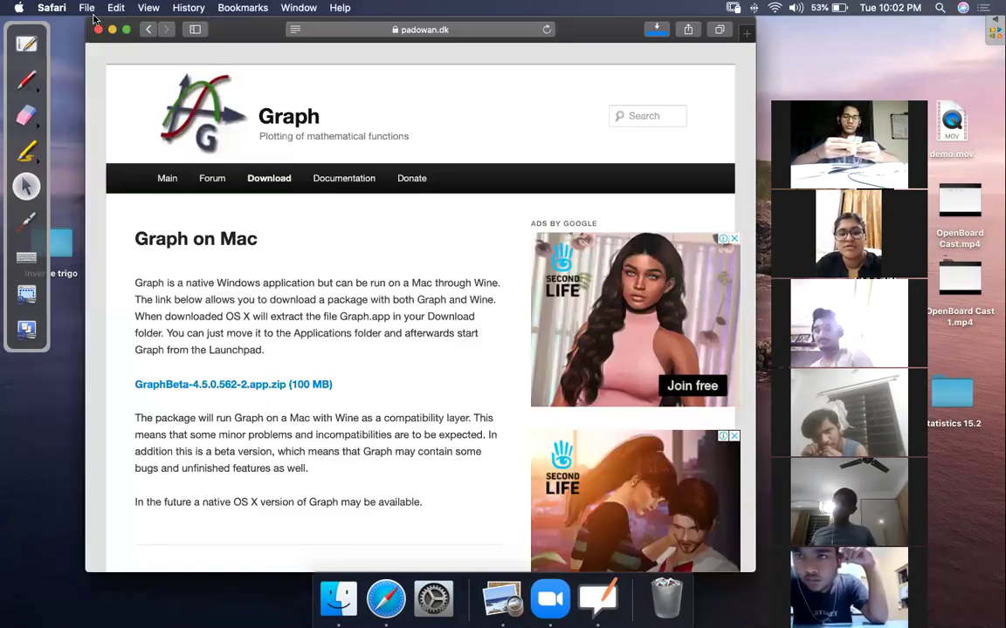
left_click(99, 30)
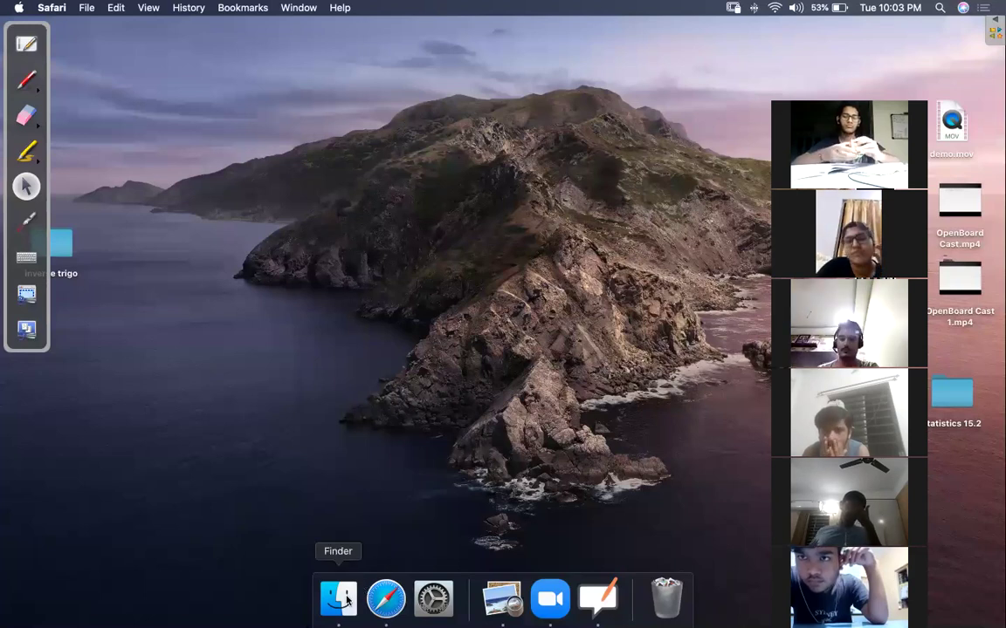
Open AOD.pdf from the recent files in Finder and go to exercise questions 9 to 14 on page 19
left_click(338, 598)
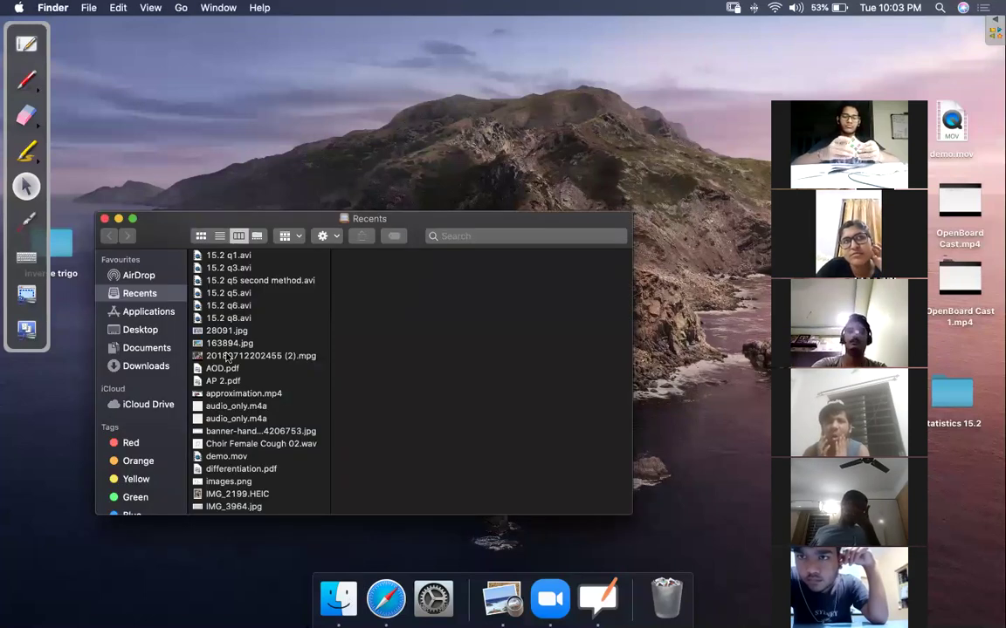
double_click(227, 370)
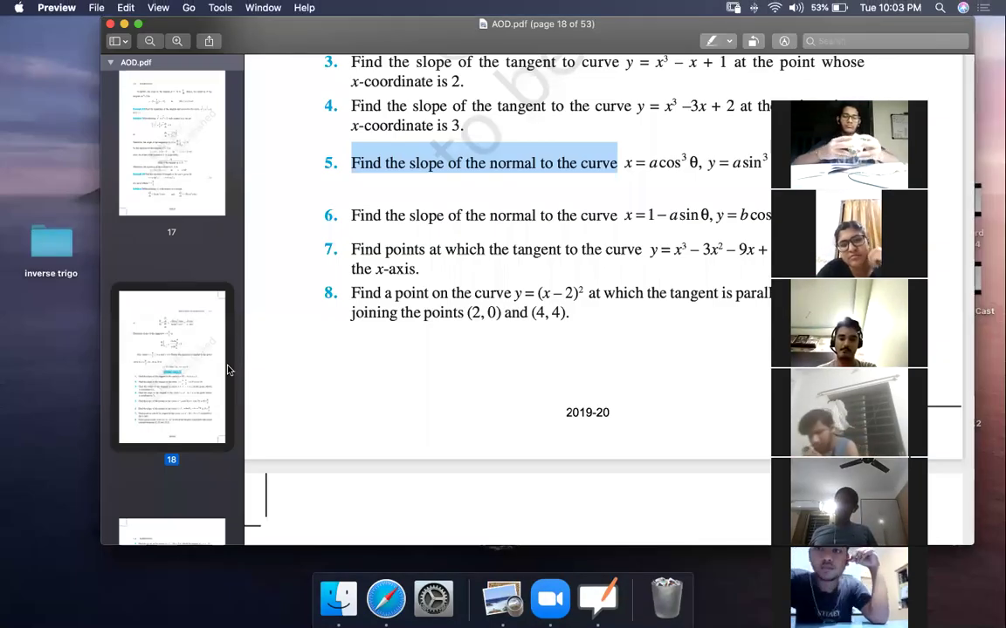
key("XF86AudioRaiseVolume")
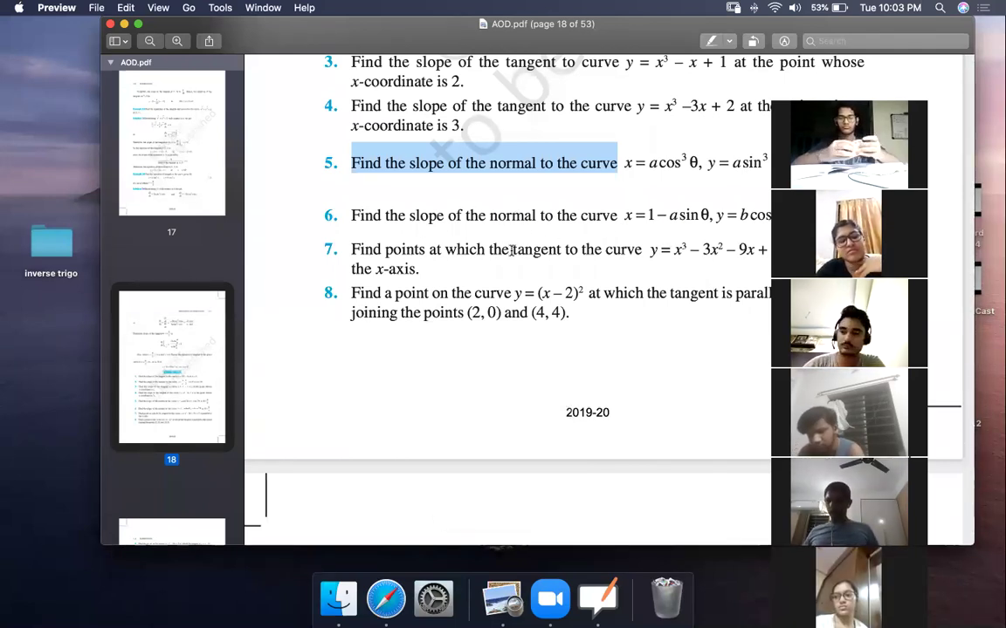
scroll(511, 251, "down", 5)
scroll(512, 250, "down", 18)
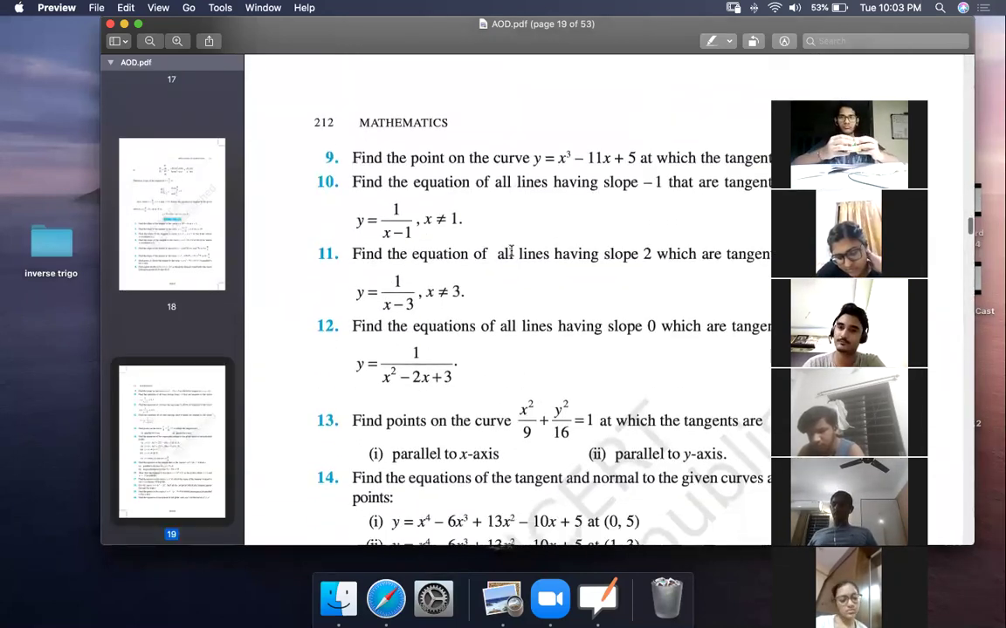